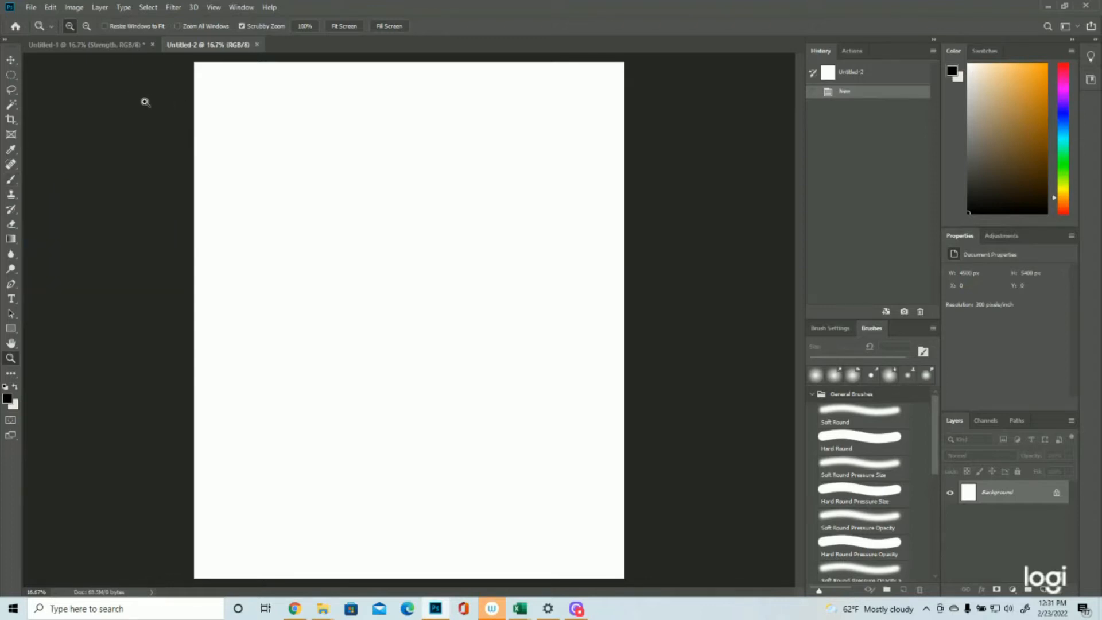
Step: Add a new layer above the white background and fill it with black
left_click(12, 180)
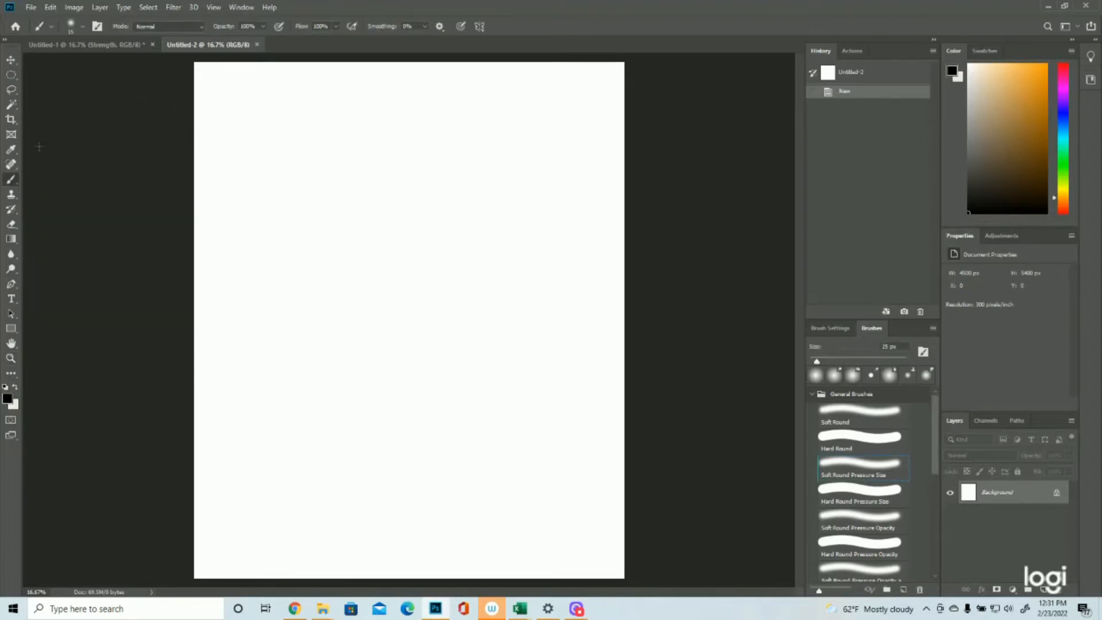
left_click(83, 26)
left_click(82, 26)
left_click(1044, 591)
left_click(51, 7)
left_click(59, 187)
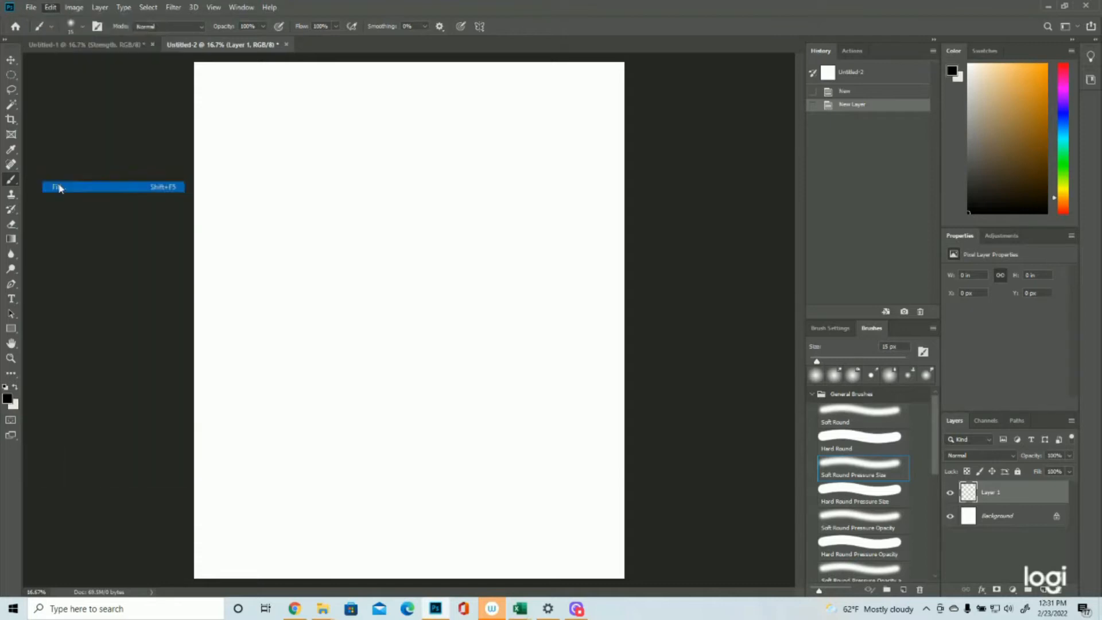
left_click(626, 162)
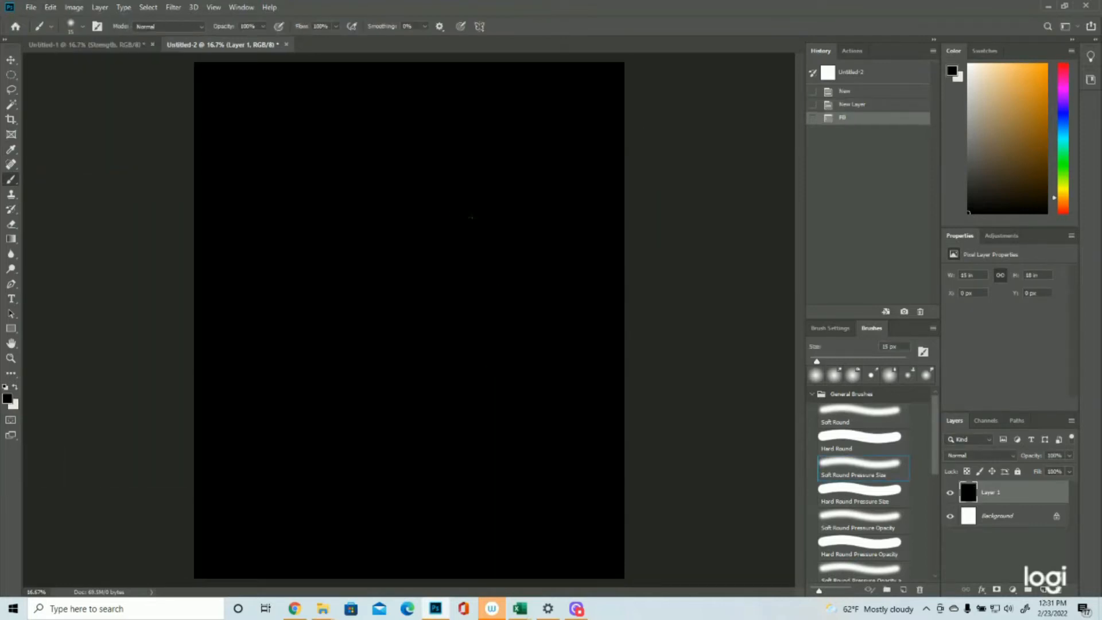
Step: Add another new layer above the black fill and choose the Hard Round brush
left_click(1044, 591)
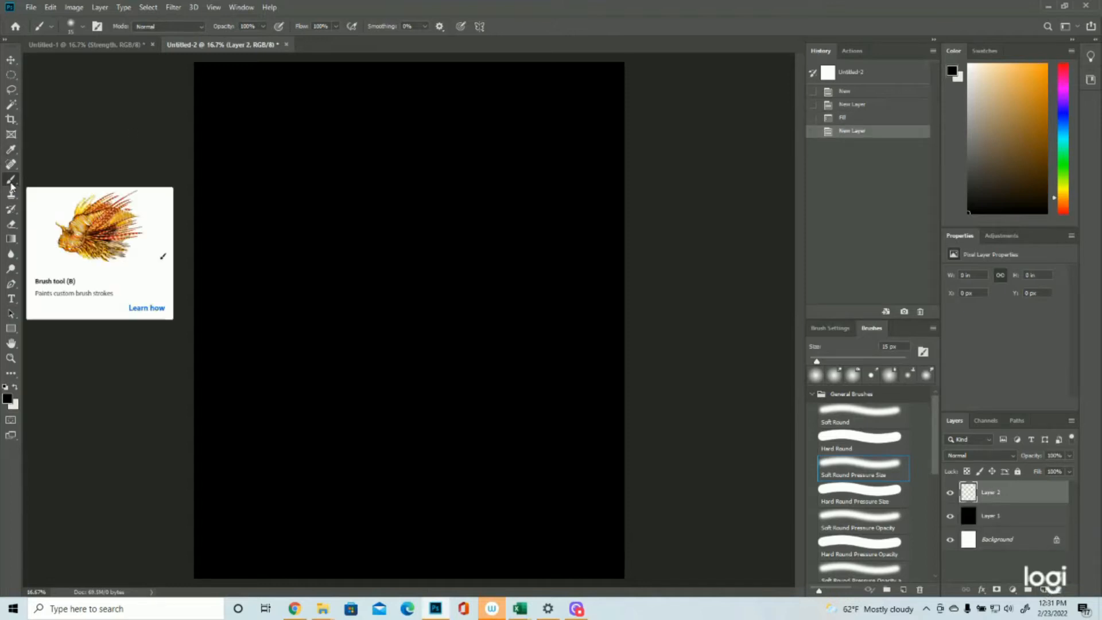
left_click(8, 361)
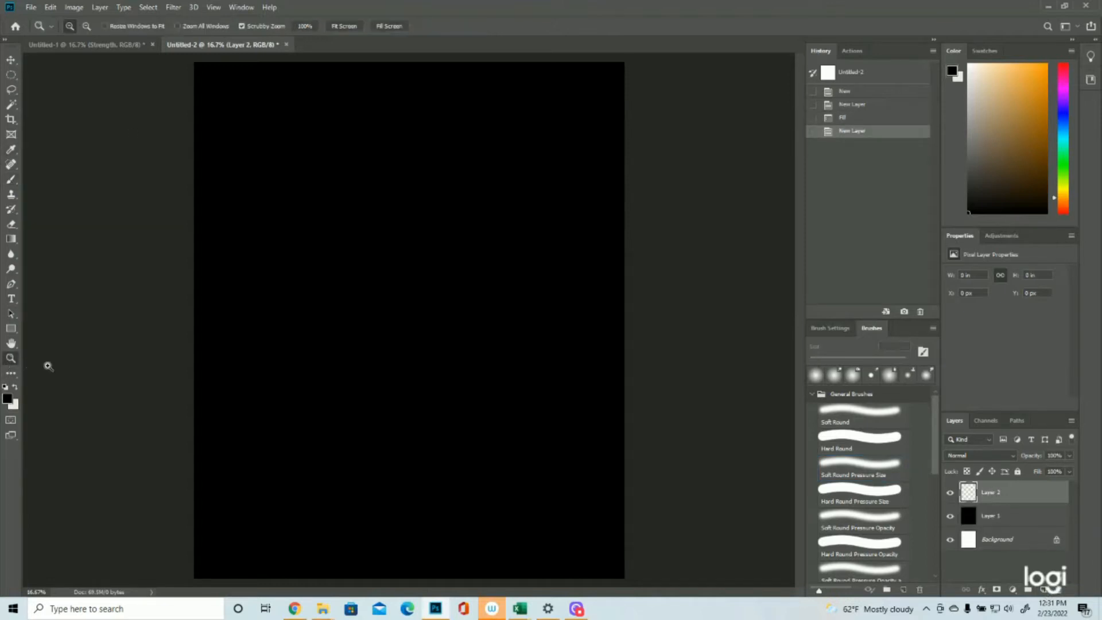
left_click(10, 182)
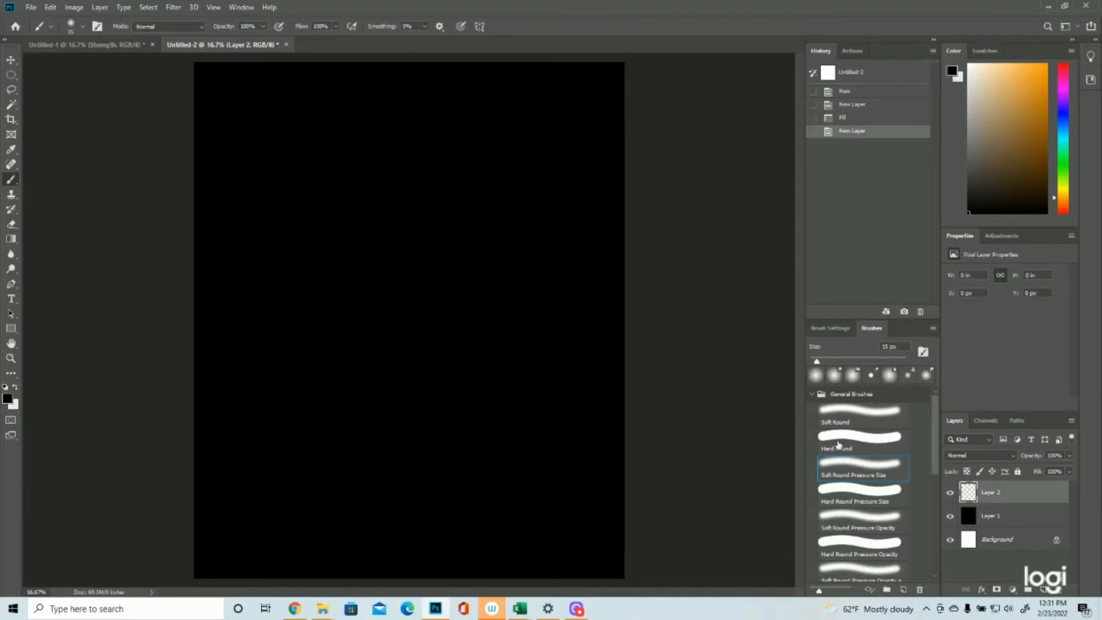
left_click(897, 440)
left_click(480, 27)
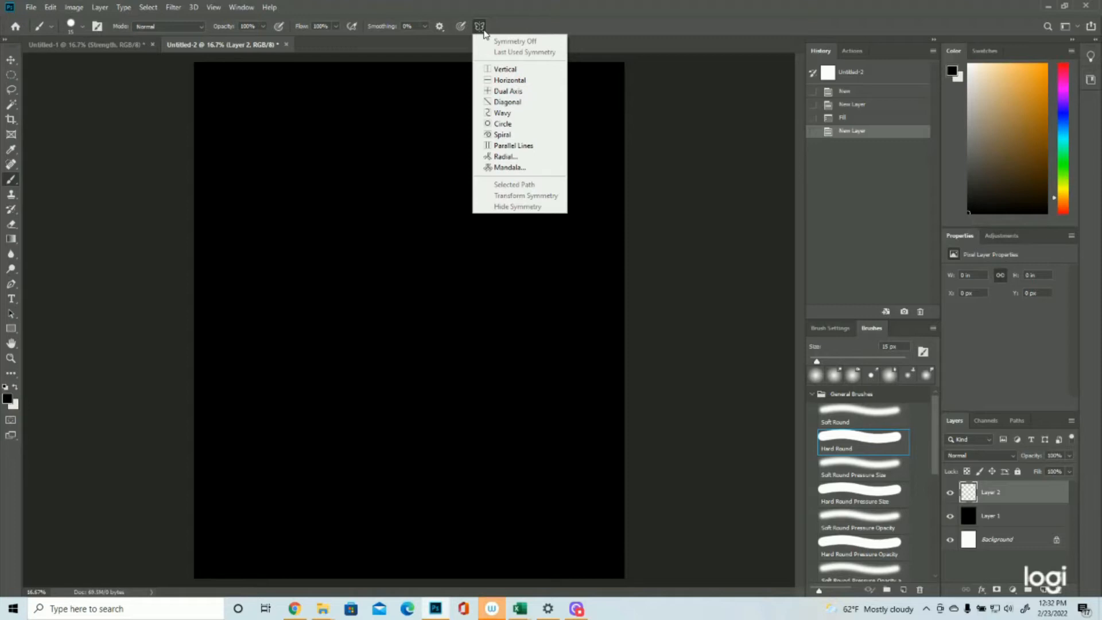
left_click(515, 168)
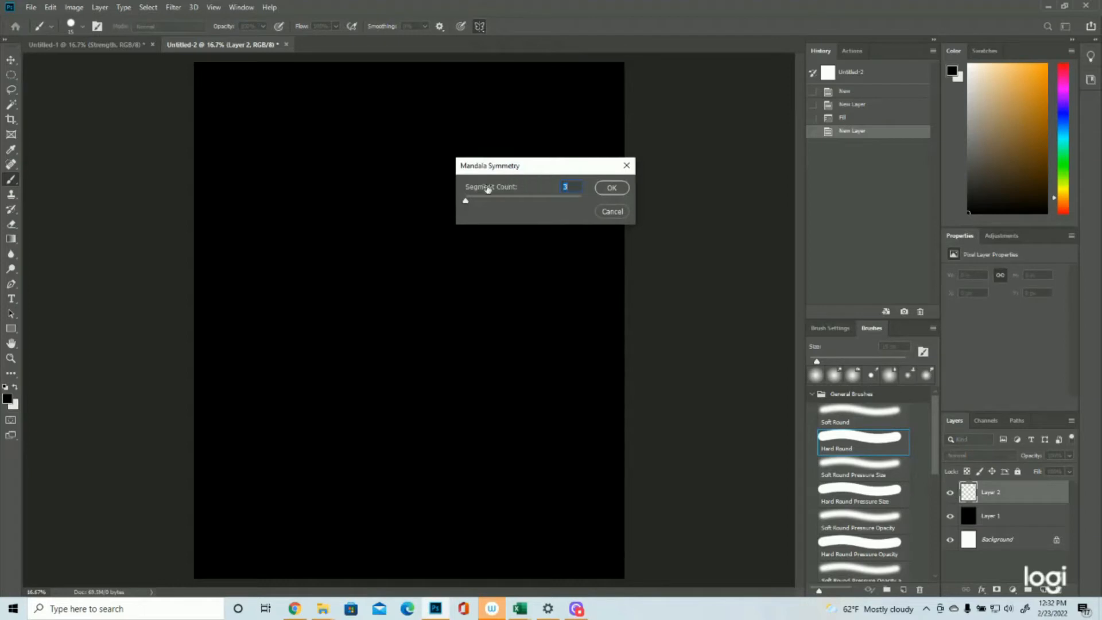
left_click(613, 215)
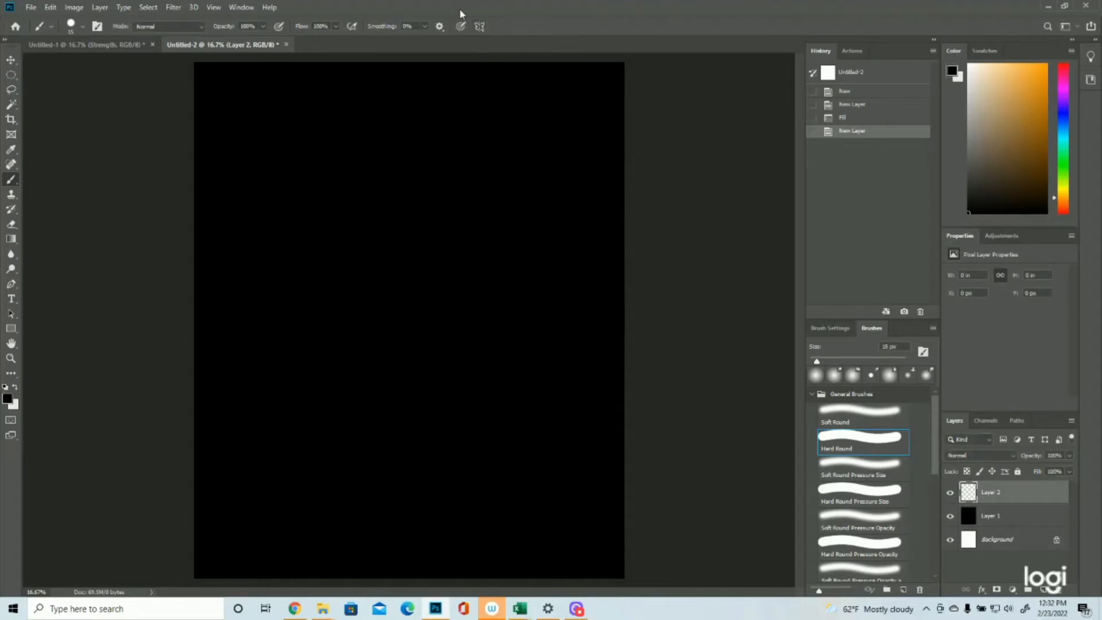
Step: Turn on Mandala paint symmetry for the brush with the maximum segment count
left_click(479, 26)
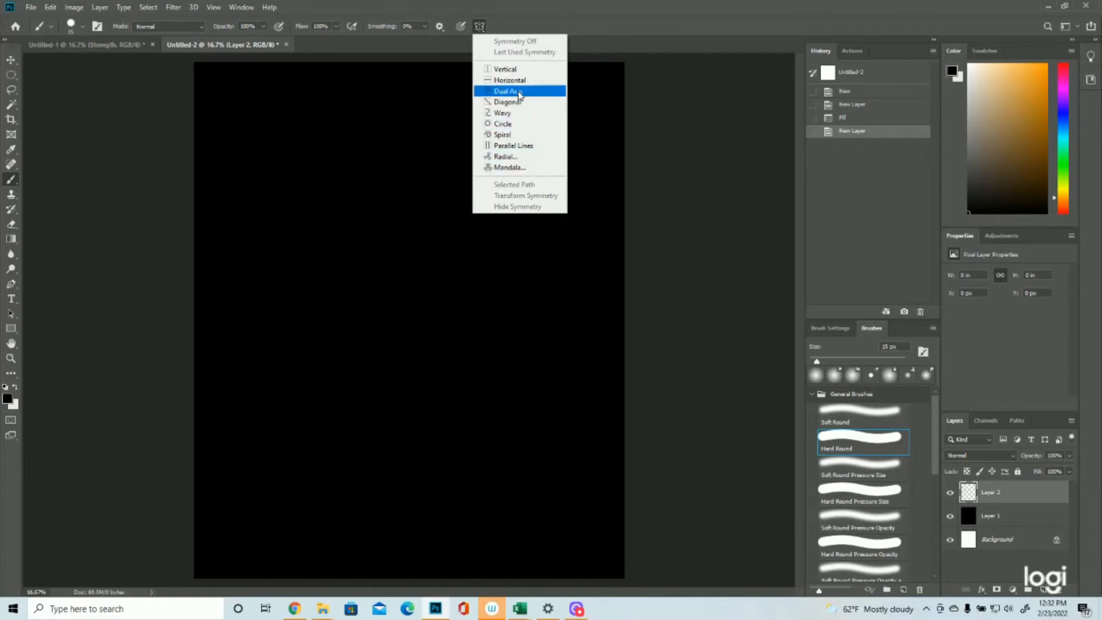
left_click(509, 168)
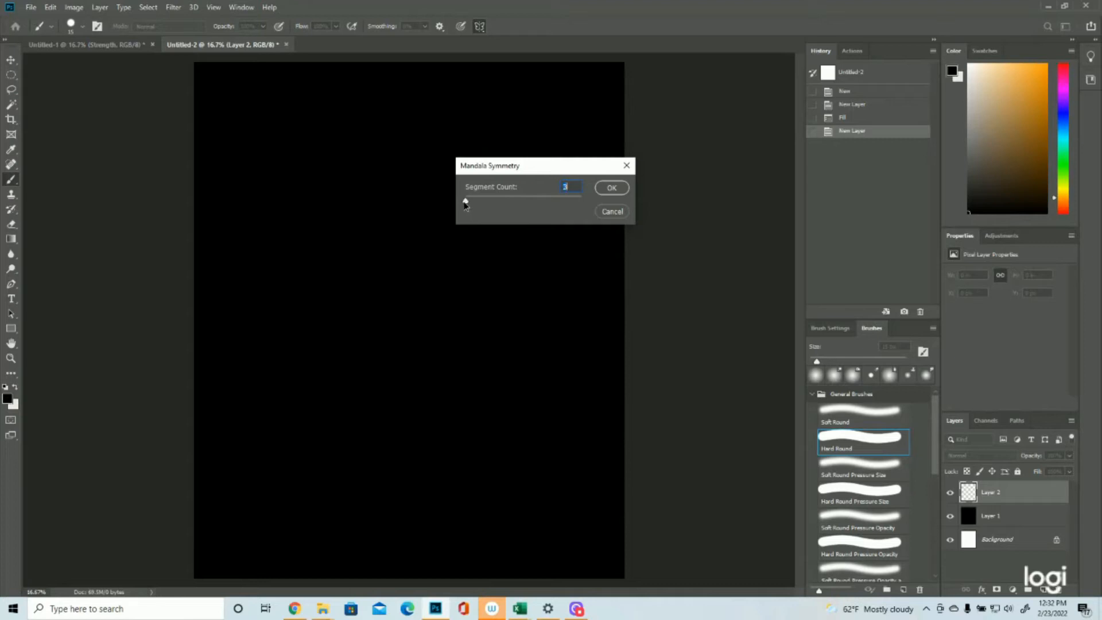
left_click_drag(465, 203, 580, 200)
mouse_move(581, 206)
left_mouse_down()
mouse_move(506, 202)
mouse_move(581, 200)
left_mouse_up()
left_click(611, 191)
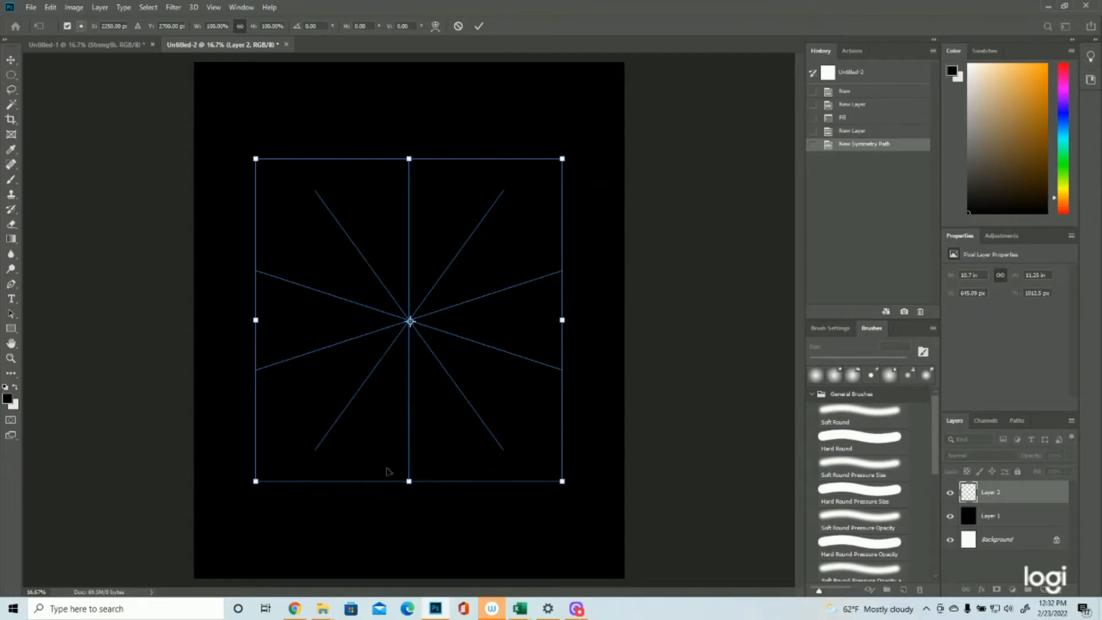
Step: Enlarge the mandala symmetry path to about 14.8 by 15.6 in, nearly the full canvas width, and apply the transform
left_click(50, 6)
left_click(50, 7)
left_click(51, 7)
left_click(55, 6)
left_click_drag(565, 158, 634, 107)
left_click_drag(253, 480, 176, 525)
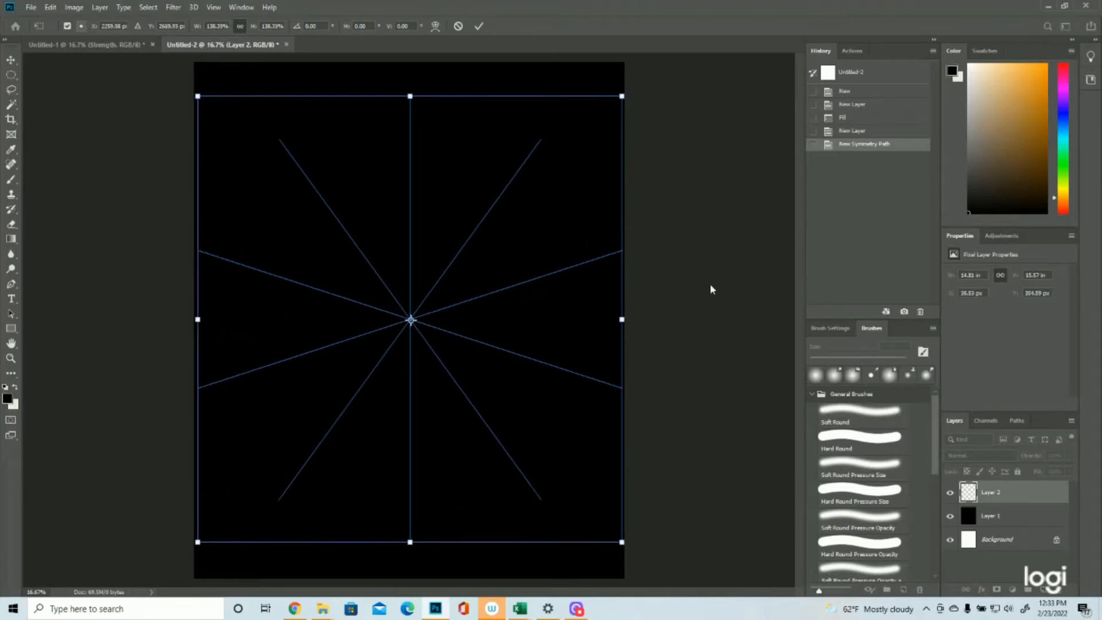
key("Return")
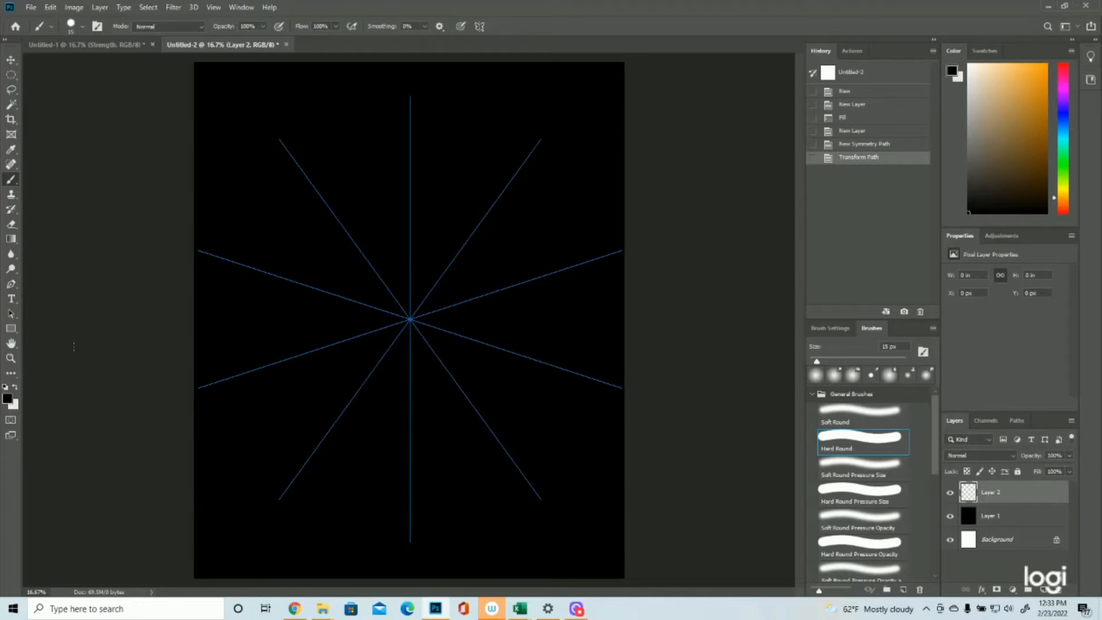
Step: Set the foreground color to off-white and paint a looping circular mandala about 8.8 in wide outward from the symmetry center
left_click(7, 399)
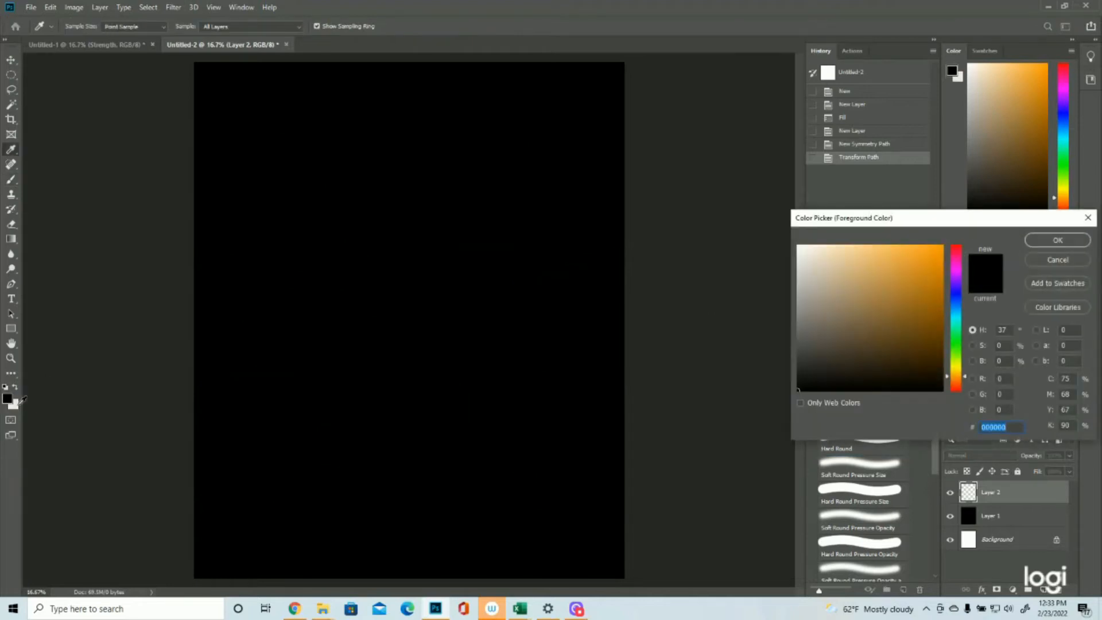
type("ffffff")
left_click(1054, 242)
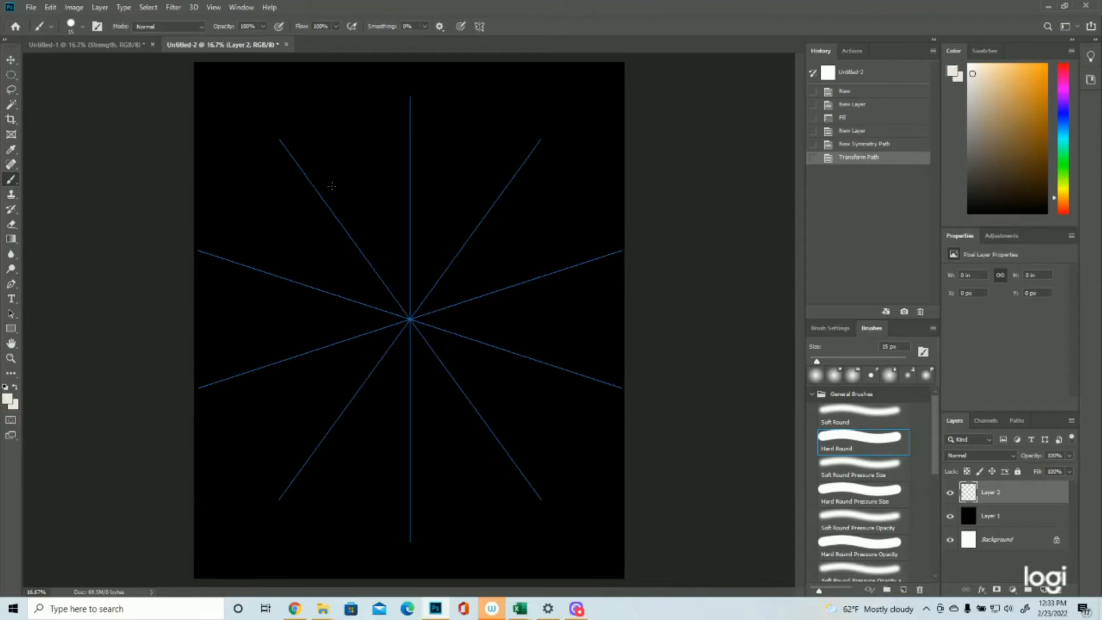
mouse_move(410, 321)
left_mouse_down()
mouse_move(436, 270)
mouse_move(338, 310)
mouse_move(350, 359)
mouse_move(402, 399)
left_mouse_up()
mouse_move(383, 441)
left_mouse_down()
mouse_move(454, 445)
mouse_move(517, 427)
mouse_move(568, 396)
mouse_move(604, 345)
left_mouse_up()
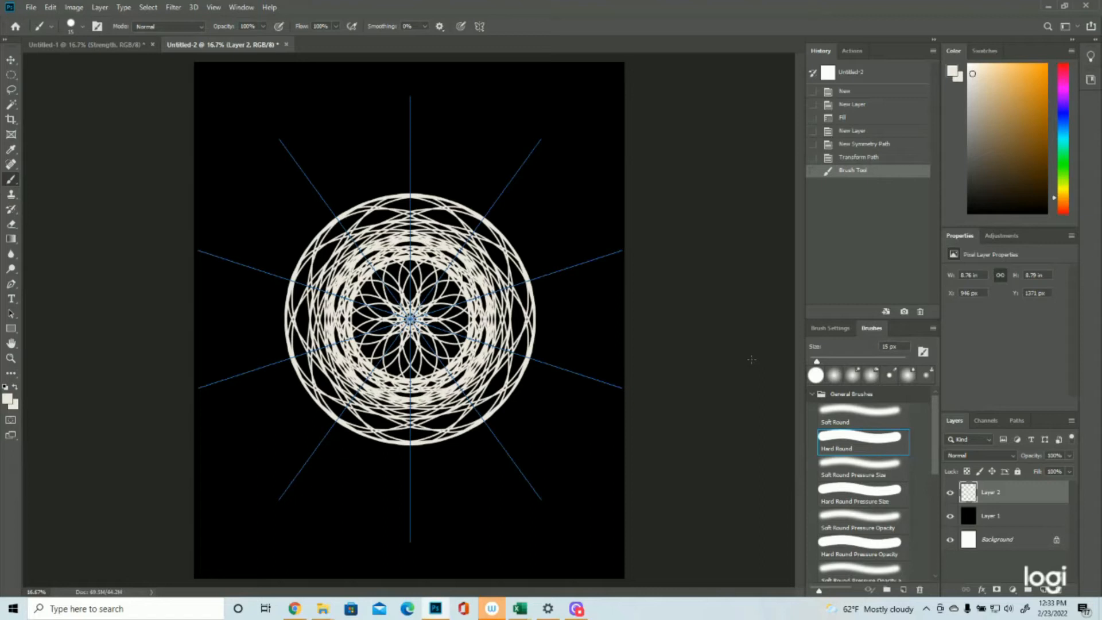
Step: Hide the layer with the circular mandala and paint a dense lacy disc about 4.8 in wide at the center of a new layer
left_click(950, 492)
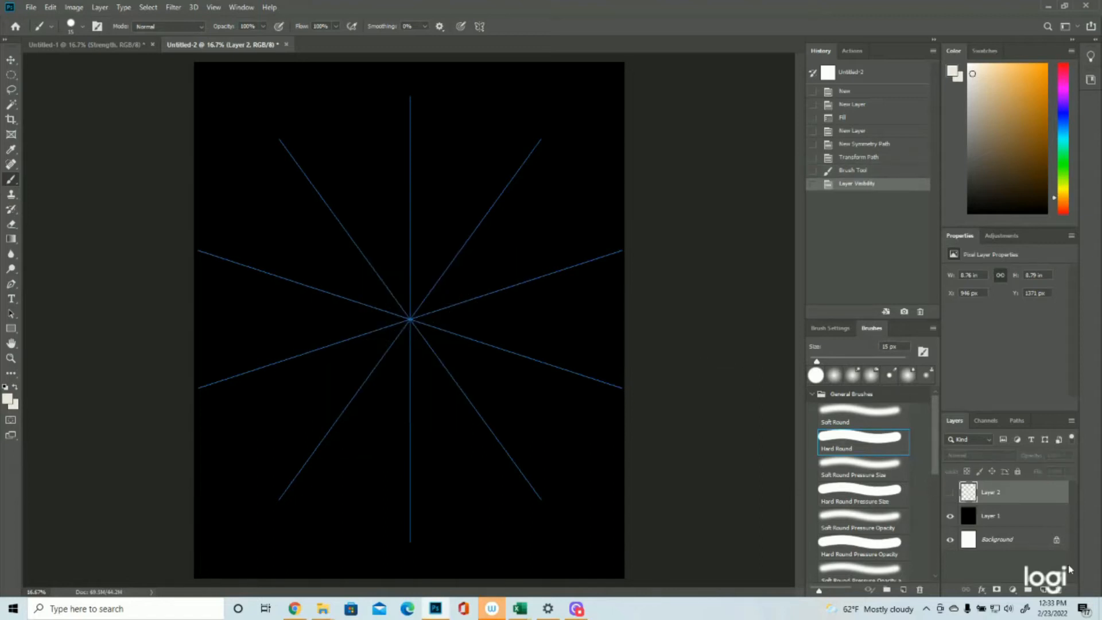
left_click(1043, 589)
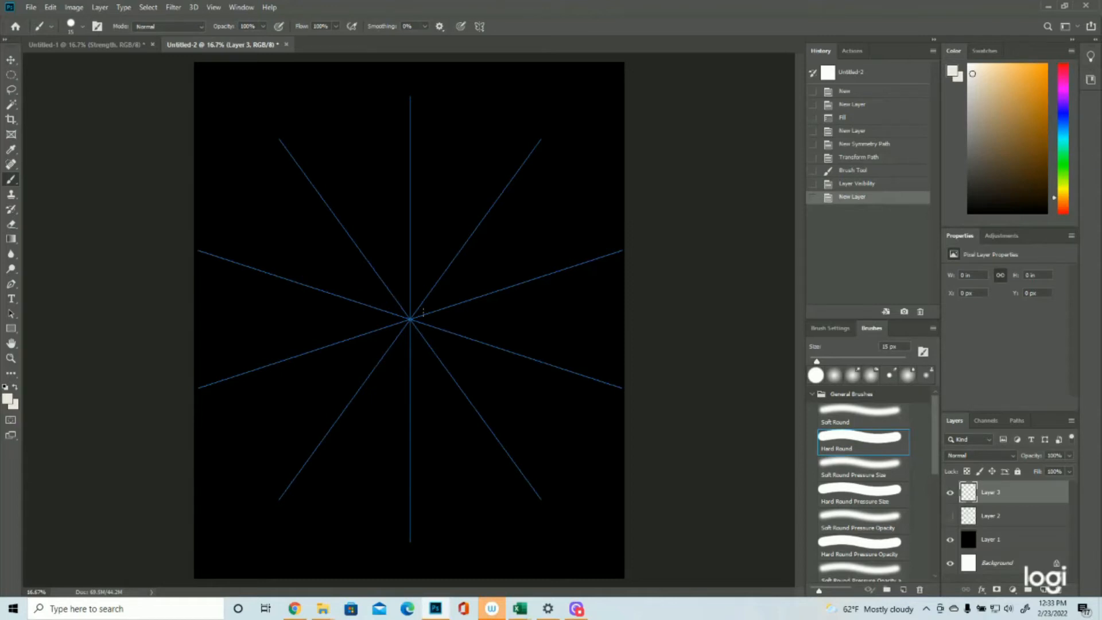
mouse_move(411, 320)
left_mouse_down()
mouse_move(444, 373)
mouse_move(474, 339)
mouse_move(454, 293)
left_mouse_up()
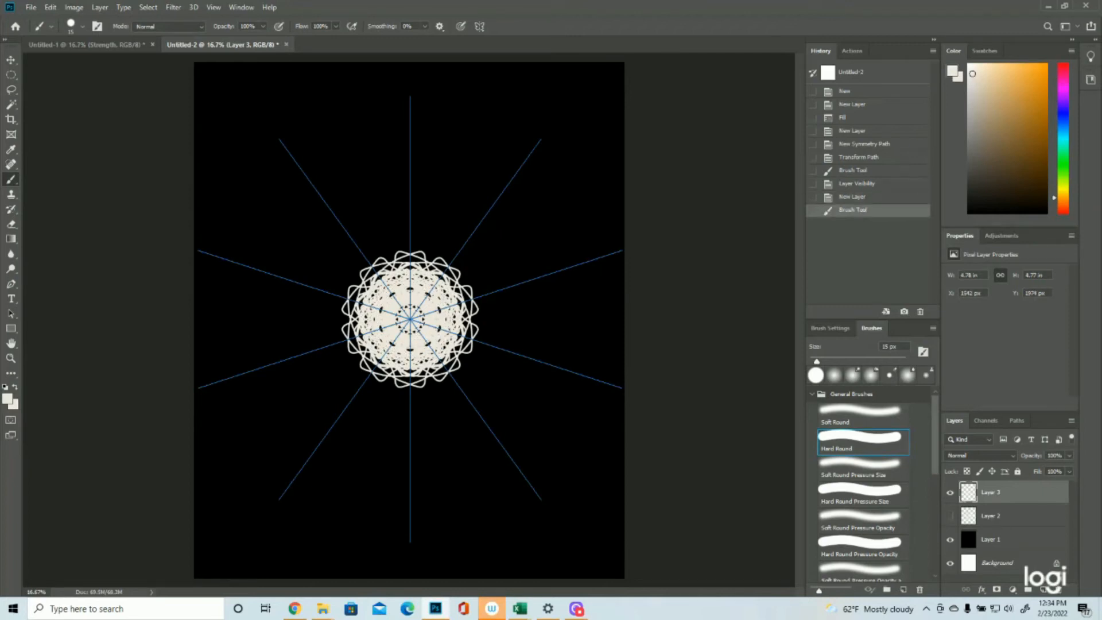
Step: Paint zigzag arms along the symmetry lines out to their ends and thick hatched loops between the arms around the central disc
mouse_move(453, 270)
left_mouse_down()
mouse_move(445, 273)
mouse_move(453, 258)
mouse_move(469, 260)
mouse_move(474, 217)
mouse_move(533, 142)
left_mouse_up()
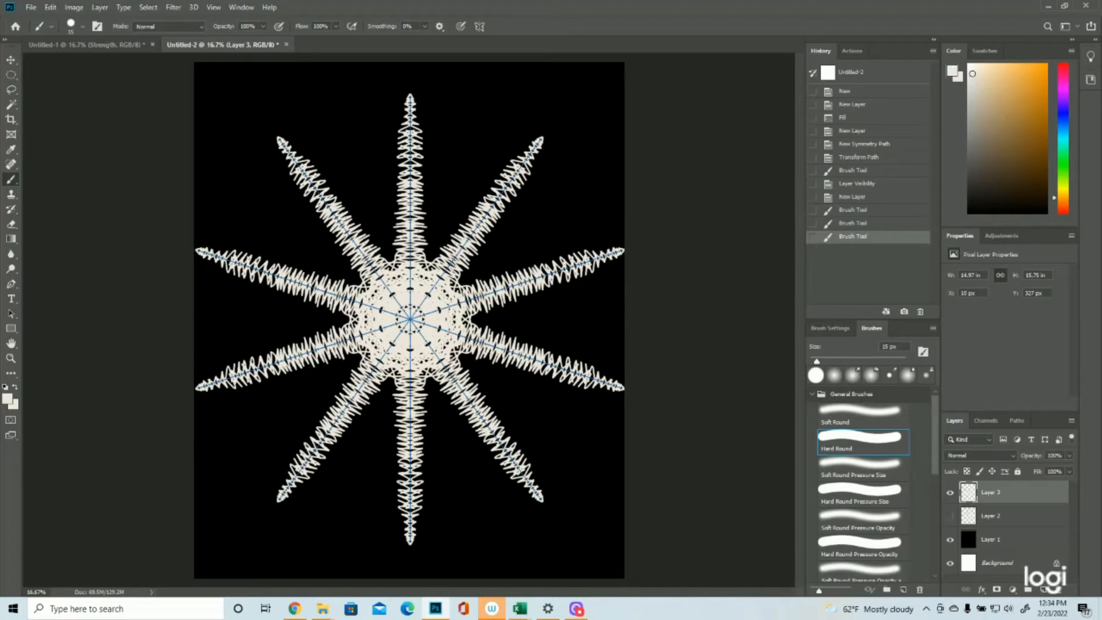
mouse_move(465, 255)
left_mouse_down()
mouse_move(500, 248)
mouse_move(494, 270)
mouse_move(488, 258)
mouse_move(505, 255)
mouse_move(495, 259)
mouse_move(509, 290)
mouse_move(482, 245)
left_mouse_up()
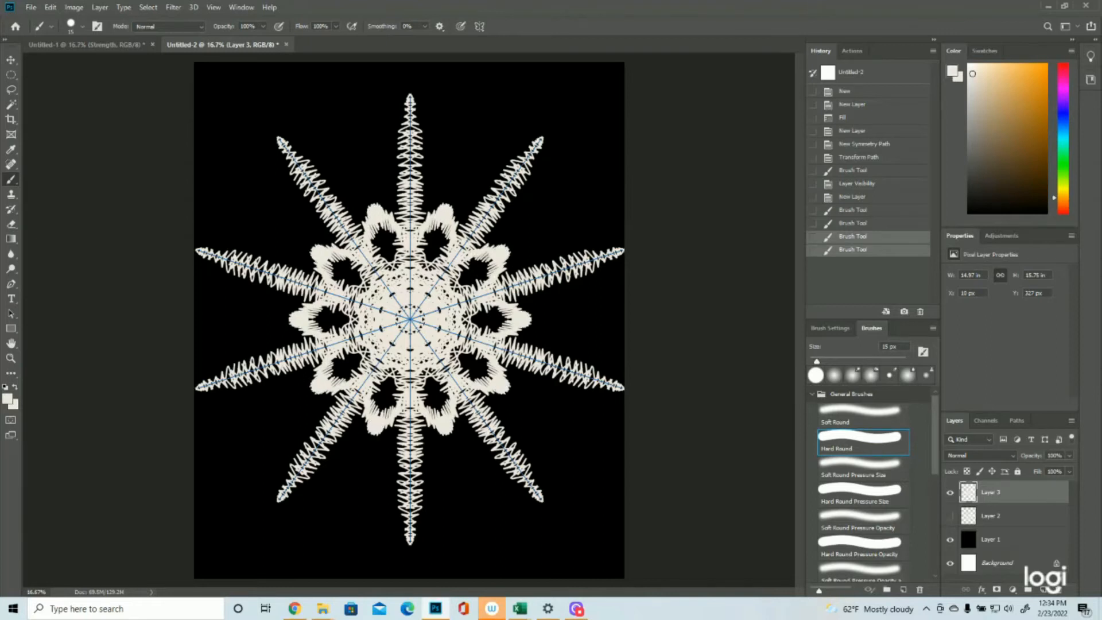
left_click(491, 212)
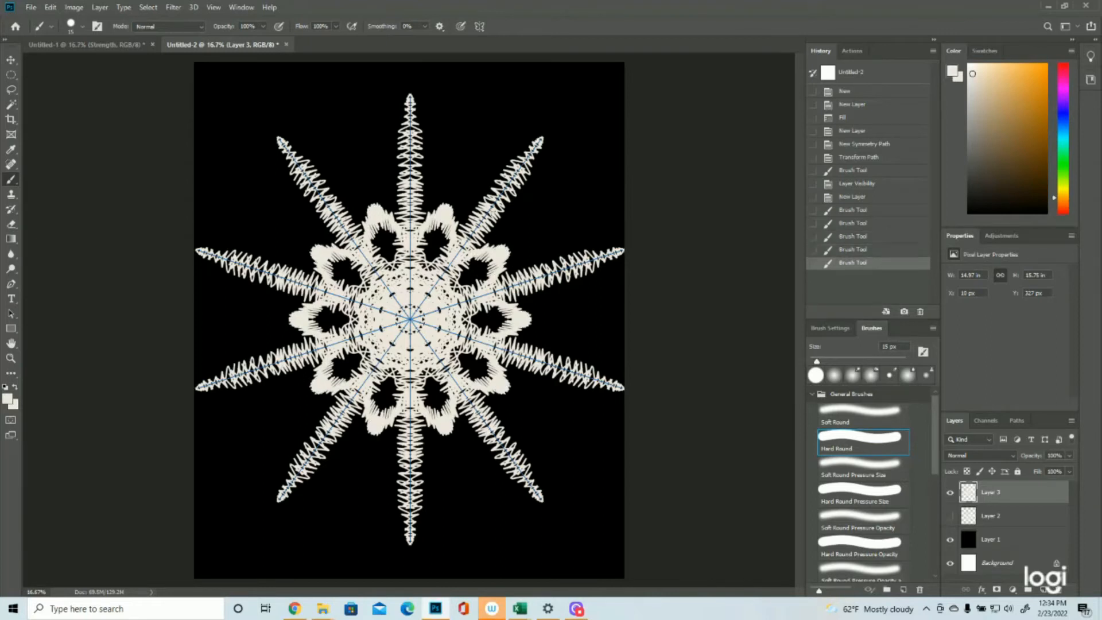
Step: Paint hatched side branches midway along the snowflake's arms and smaller ones near the tips
left_click_drag(489, 212, 541, 215)
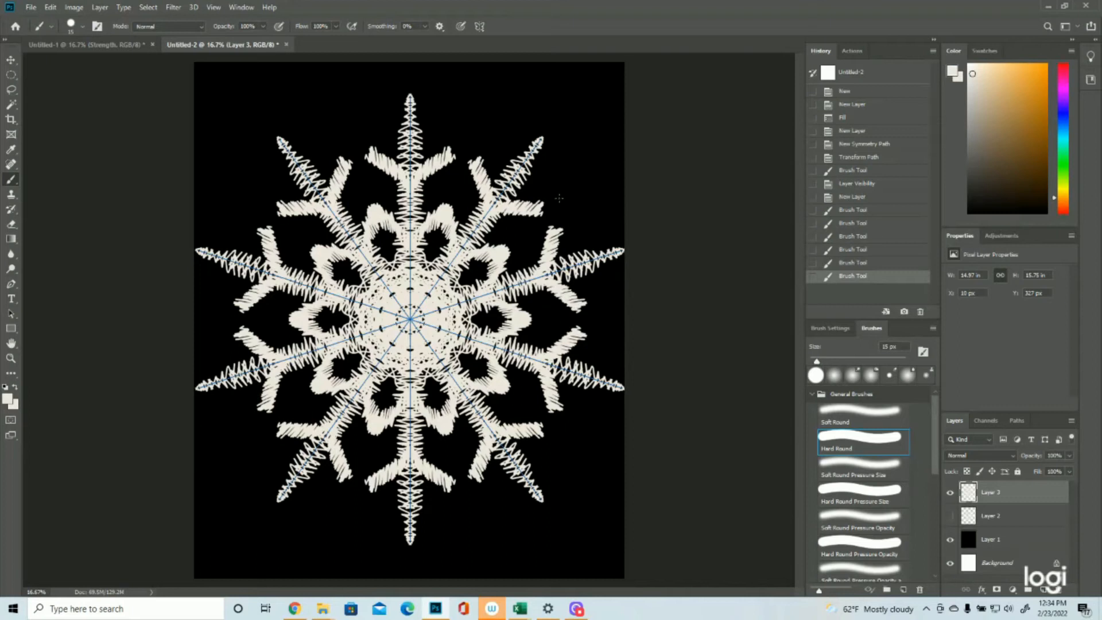
left_click_drag(520, 165, 556, 167)
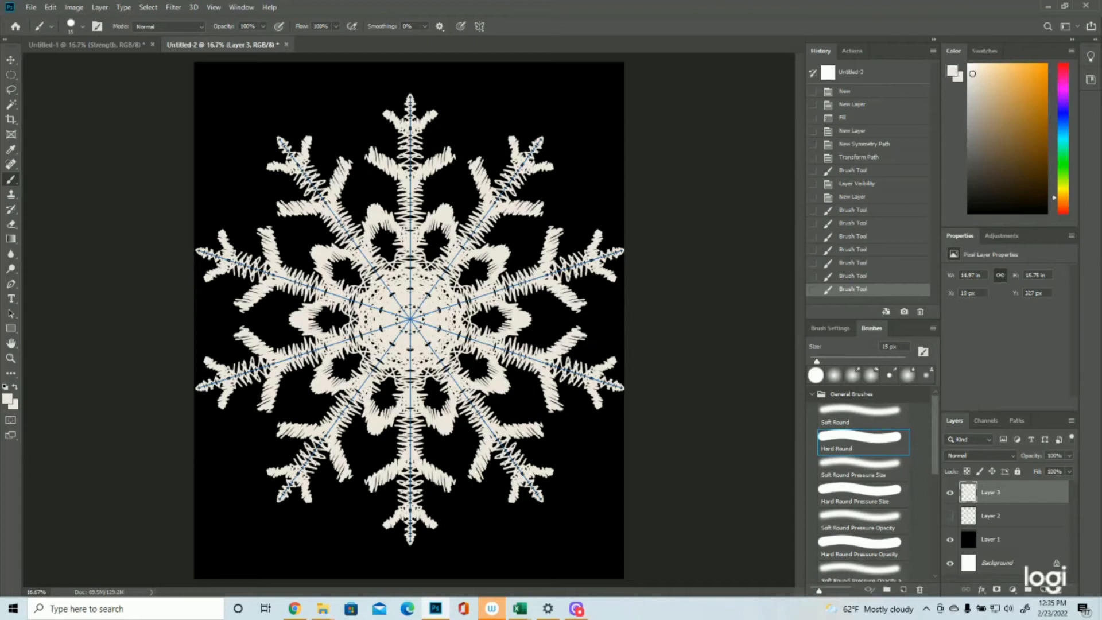
Step: Thicken the snowflake's arms by painting over their zigzag gaps from the central disc to the tips
left_click_drag(441, 272, 493, 207)
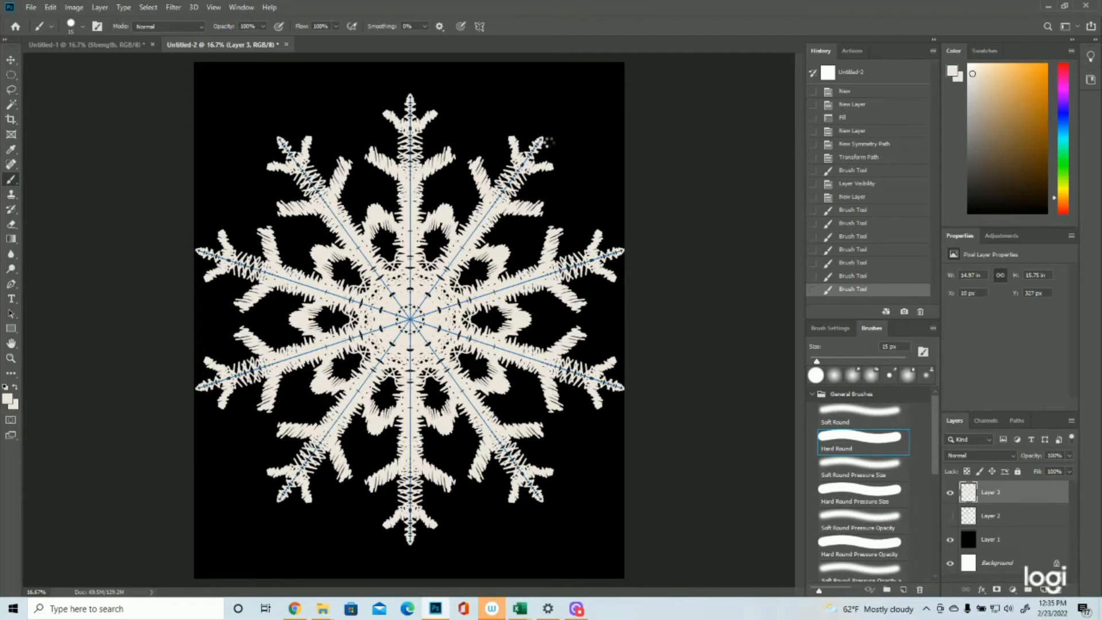
left_click_drag(550, 143, 548, 142)
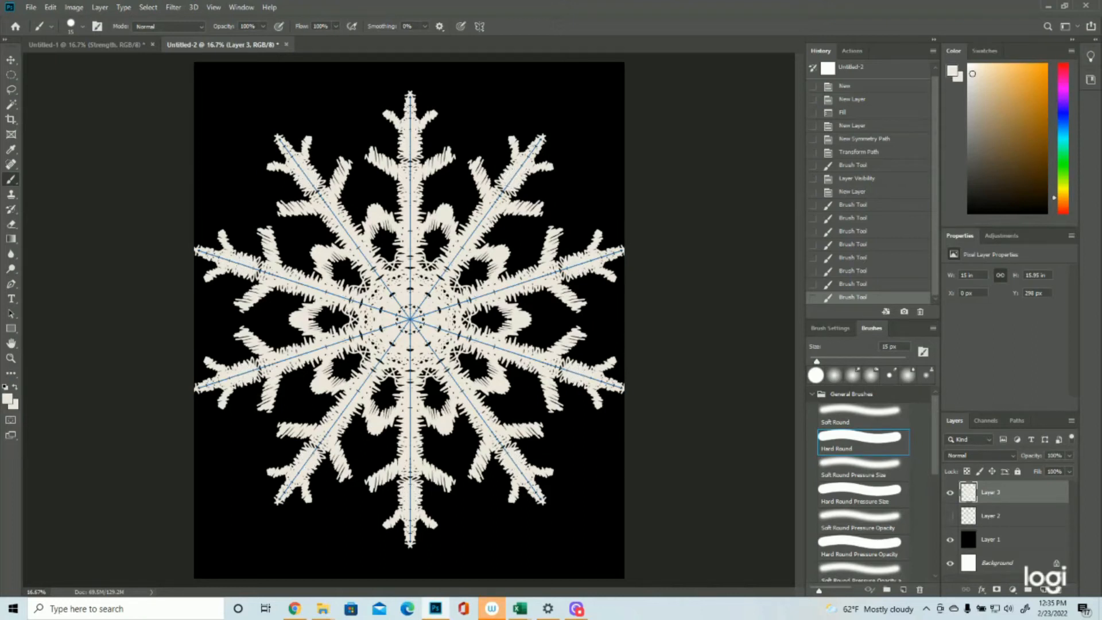
left_click_drag(515, 180, 497, 197)
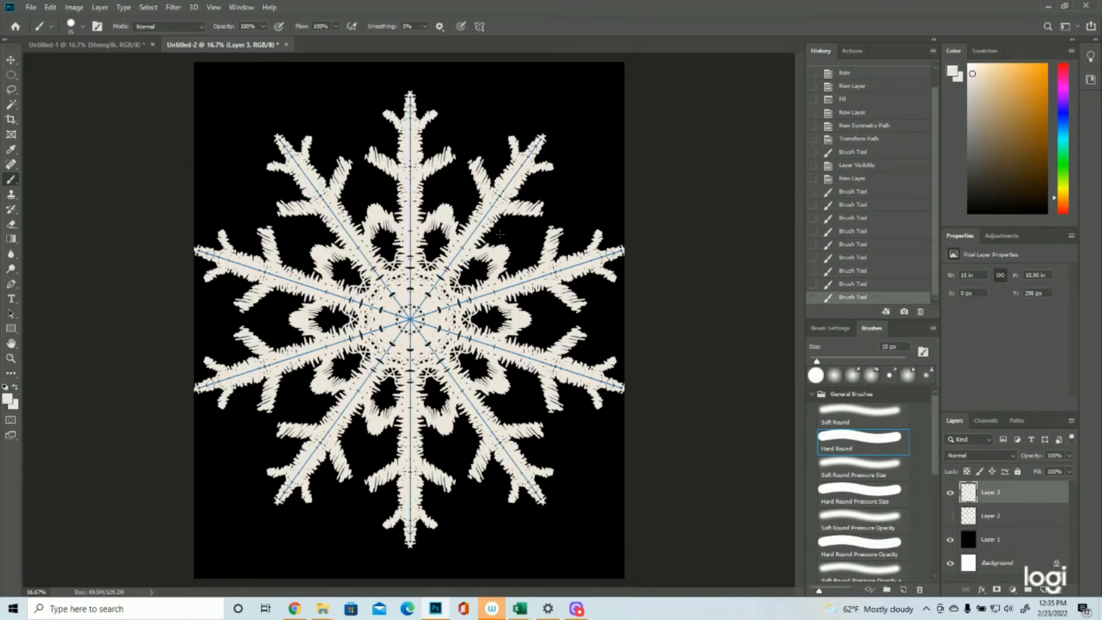
Step: Try painting extra strokes inside the loops, small petals at their outer ends and spikes on the middle side branches
mouse_move(480, 256)
left_mouse_down()
mouse_move(482, 268)
mouse_move(509, 227)
mouse_move(494, 242)
left_mouse_up()
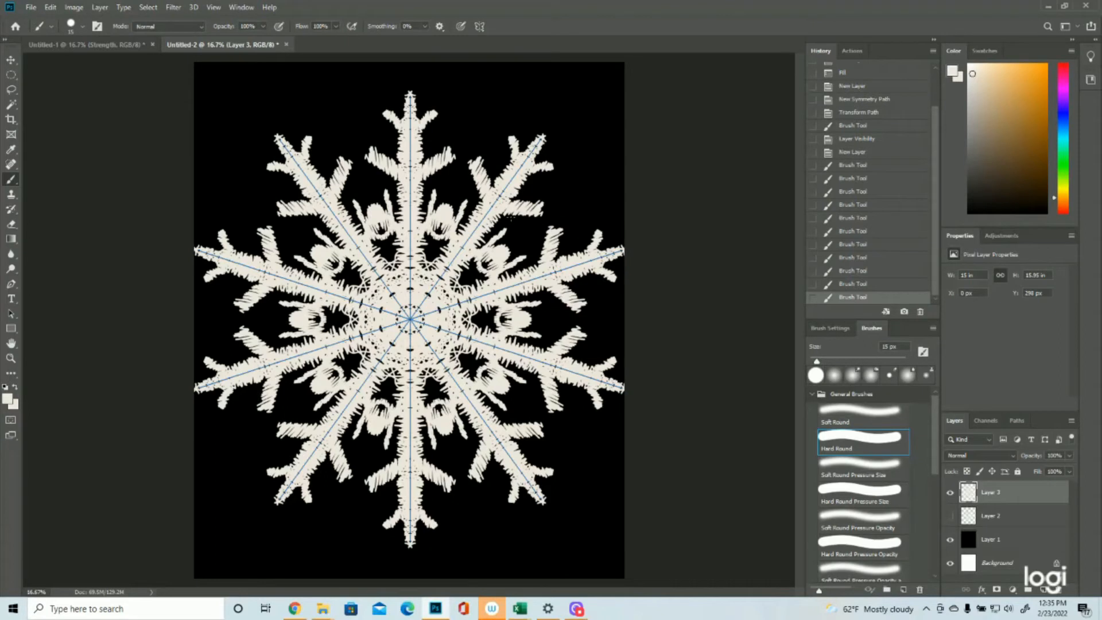
left_click(850, 289)
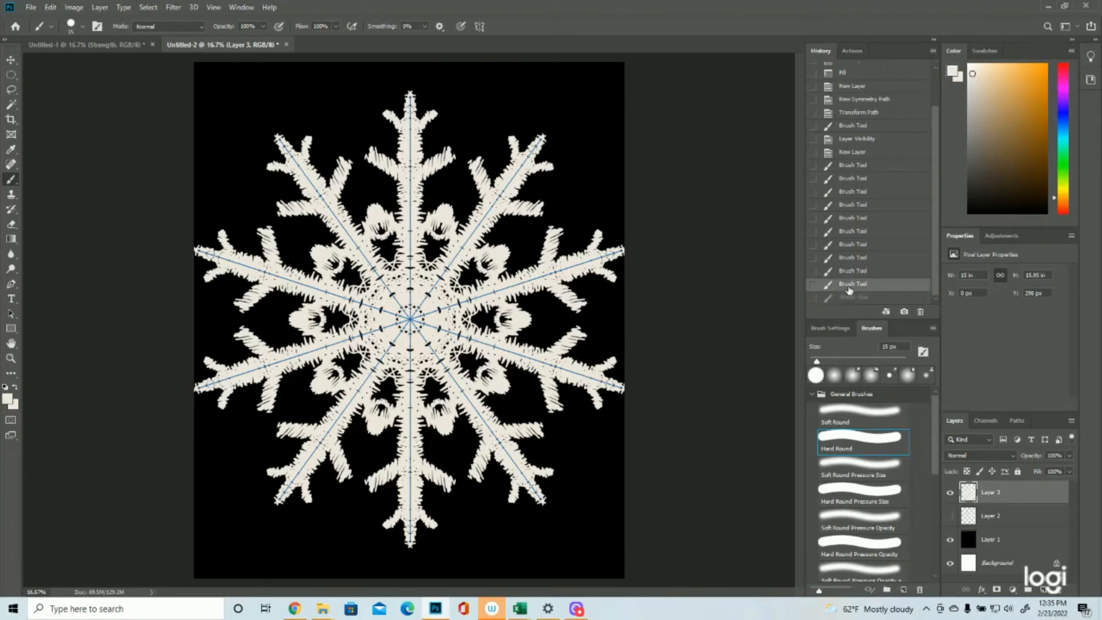
left_click_drag(487, 246, 508, 231)
left_click(829, 284)
mouse_move(487, 247)
left_mouse_down()
mouse_move(513, 215)
mouse_move(516, 227)
mouse_move(539, 187)
mouse_move(546, 198)
left_mouse_up()
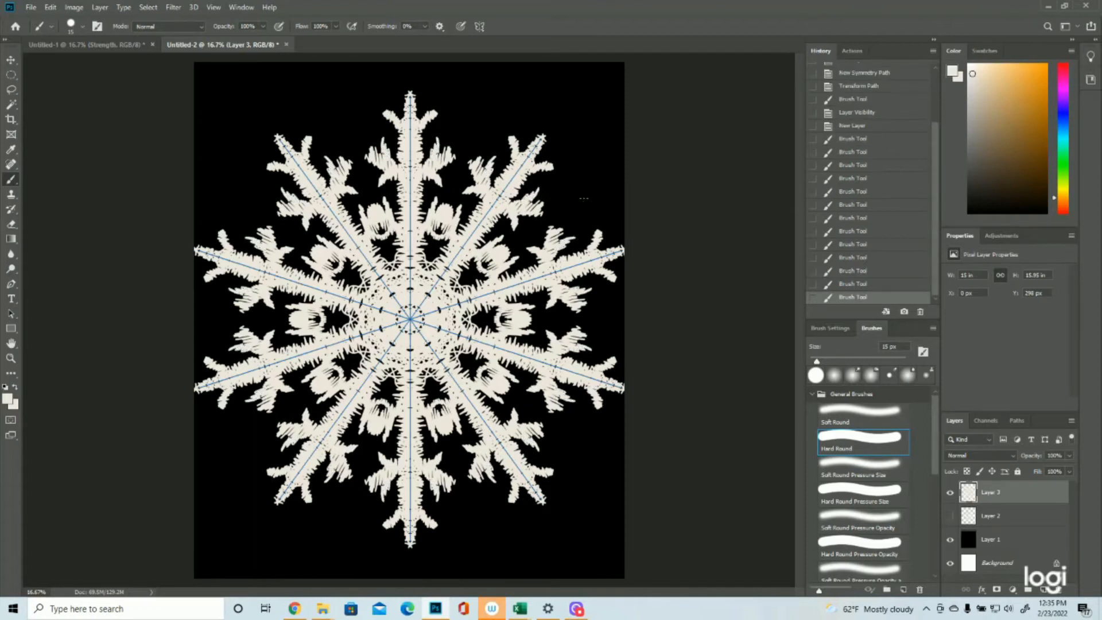
Step: Step back through the history to remove the extra strokes on the loops and side branches
left_click(855, 284)
left_click(851, 270)
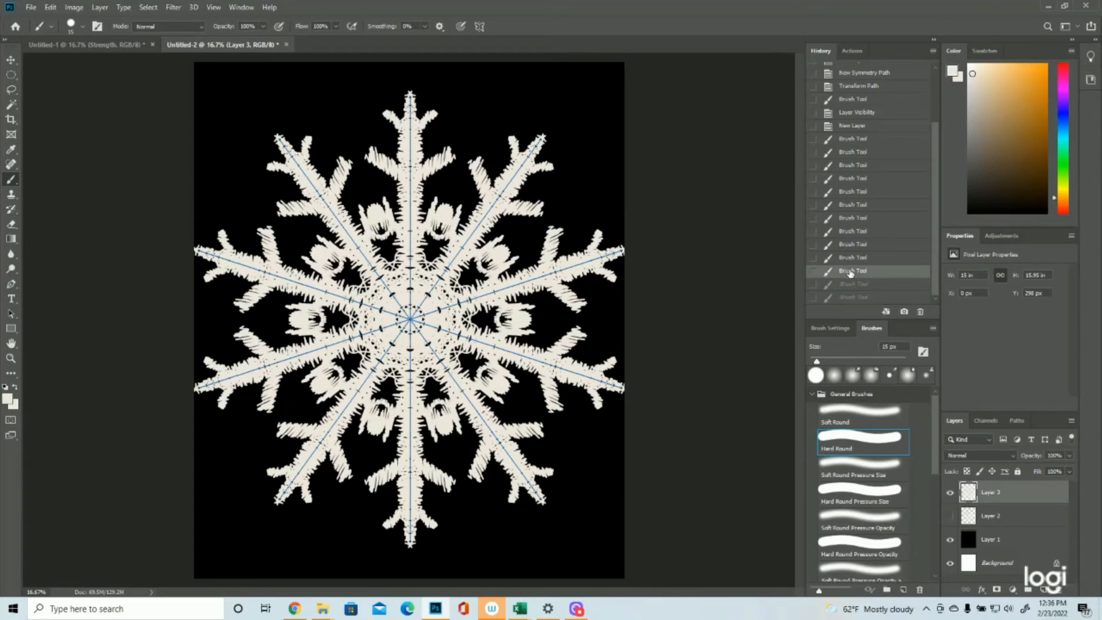
left_click(849, 285)
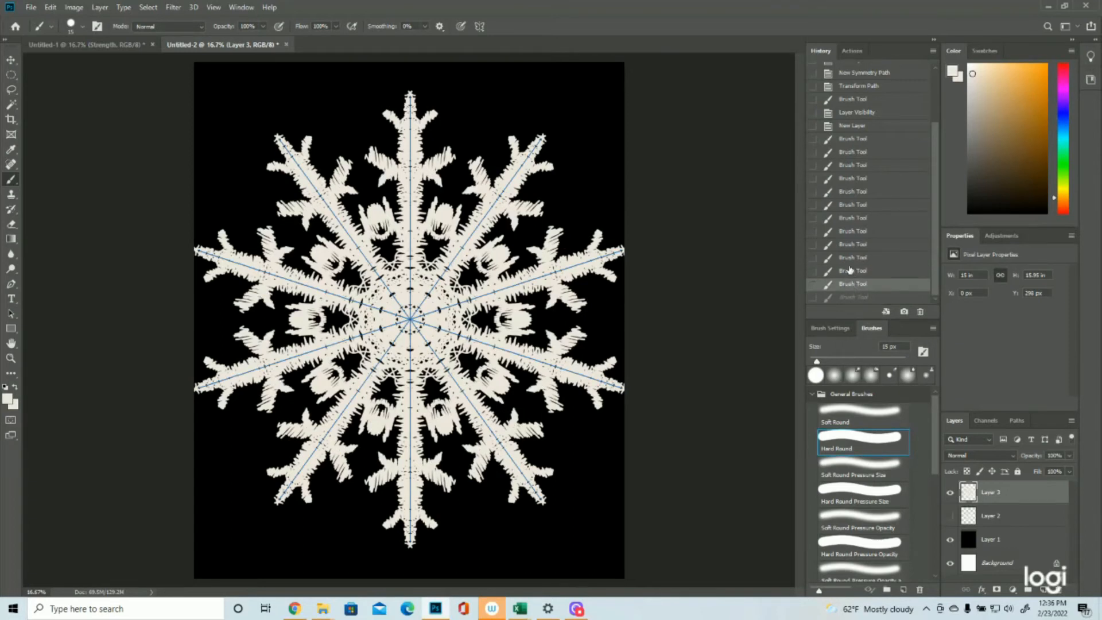
left_click(851, 270)
left_click(849, 257)
left_click(848, 245)
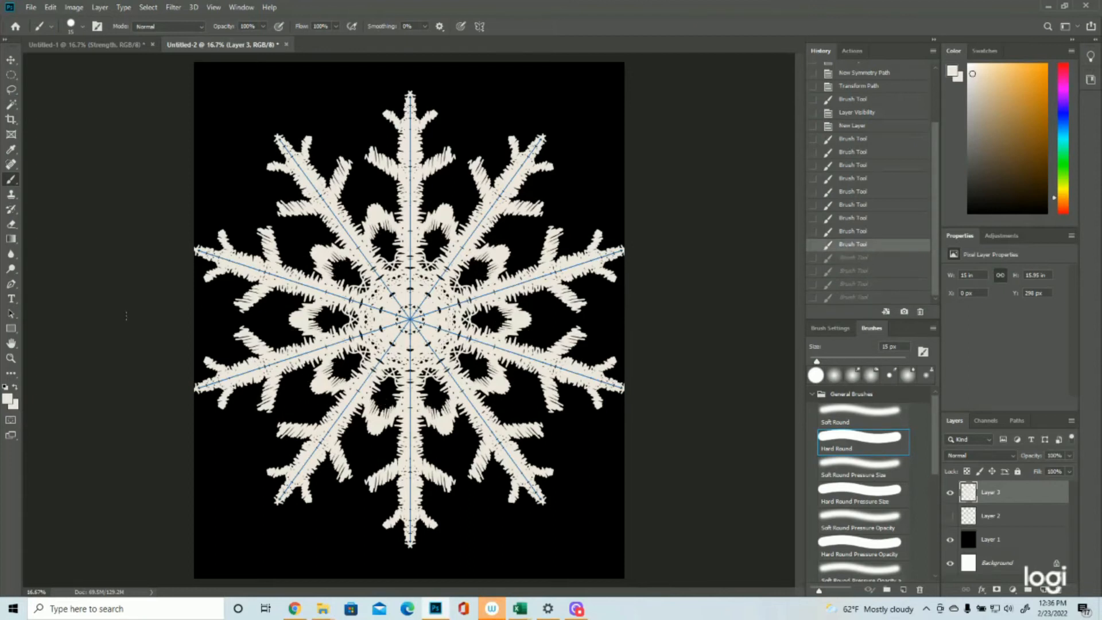
Step: Move the snowflake on Layer 3 slightly upward on the canvas
left_click(8, 361)
left_click_drag(417, 326, 412, 326)
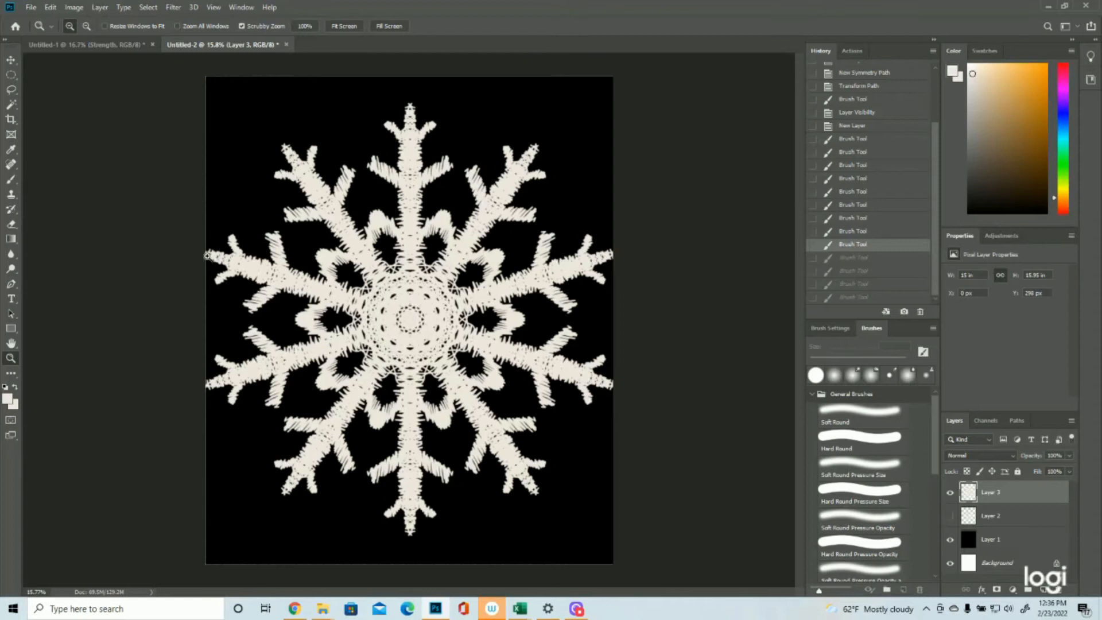
left_click_drag(633, 254, 563, 261)
left_click(510, 285)
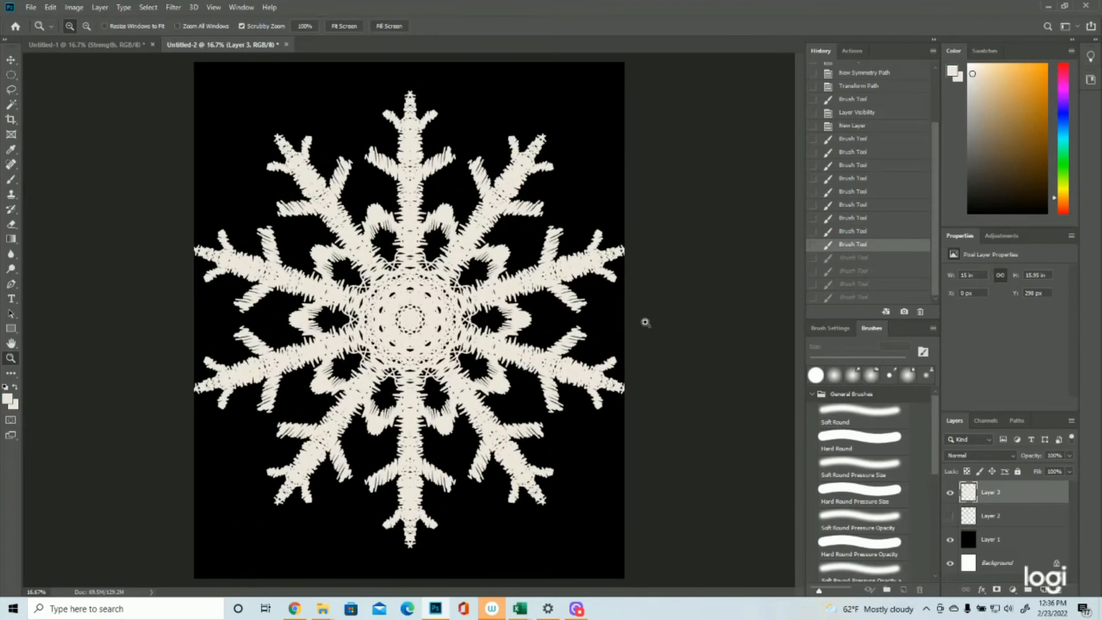
left_click(10, 59)
mouse_move(403, 276)
left_mouse_down()
mouse_move(460, 252)
mouse_move(263, 265)
mouse_move(423, 255)
mouse_move(402, 265)
left_mouse_up()
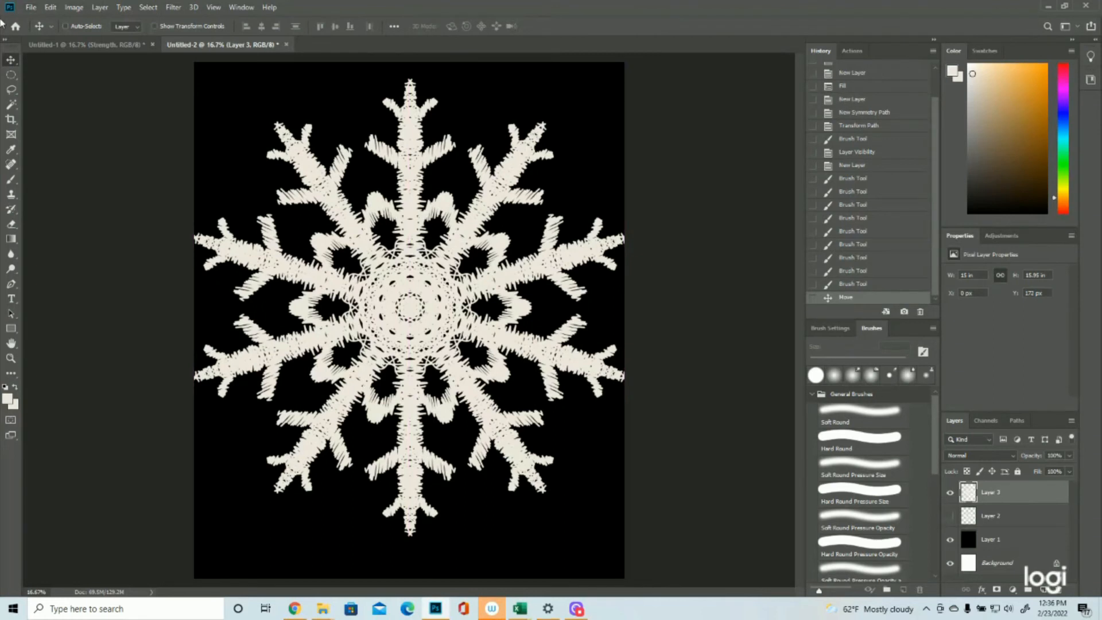
Step: Try shrinking the Layer 3 snowflake slightly and re-centring it on the canvas with Free Transform
left_click(50, 6)
left_click(107, 259)
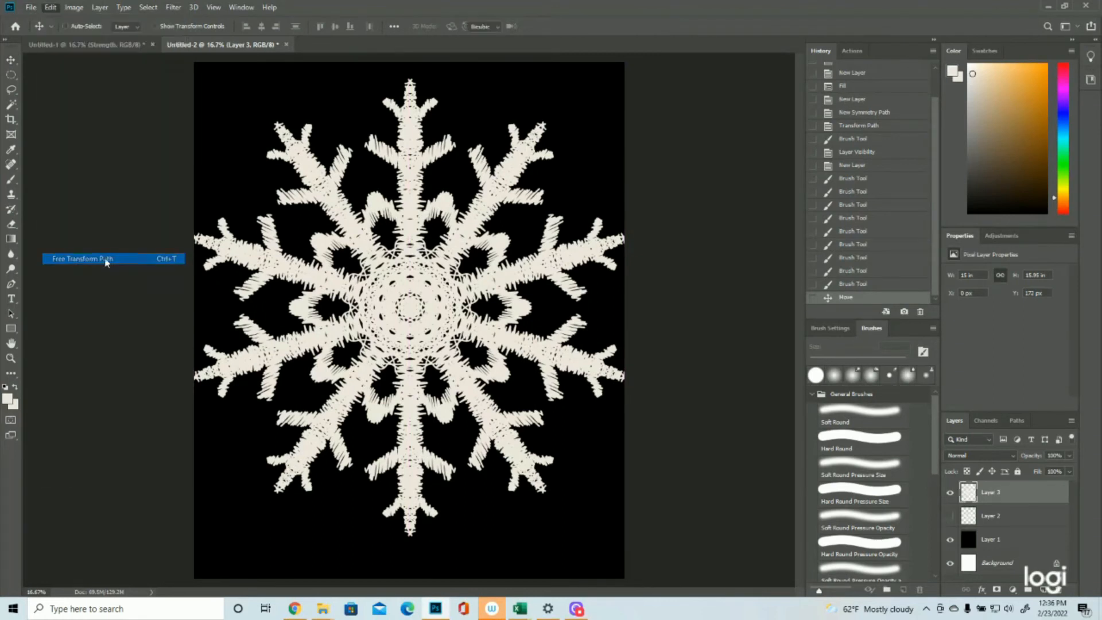
left_click_drag(626, 74, 589, 115)
left_click_drag(465, 263, 482, 256)
key("Return")
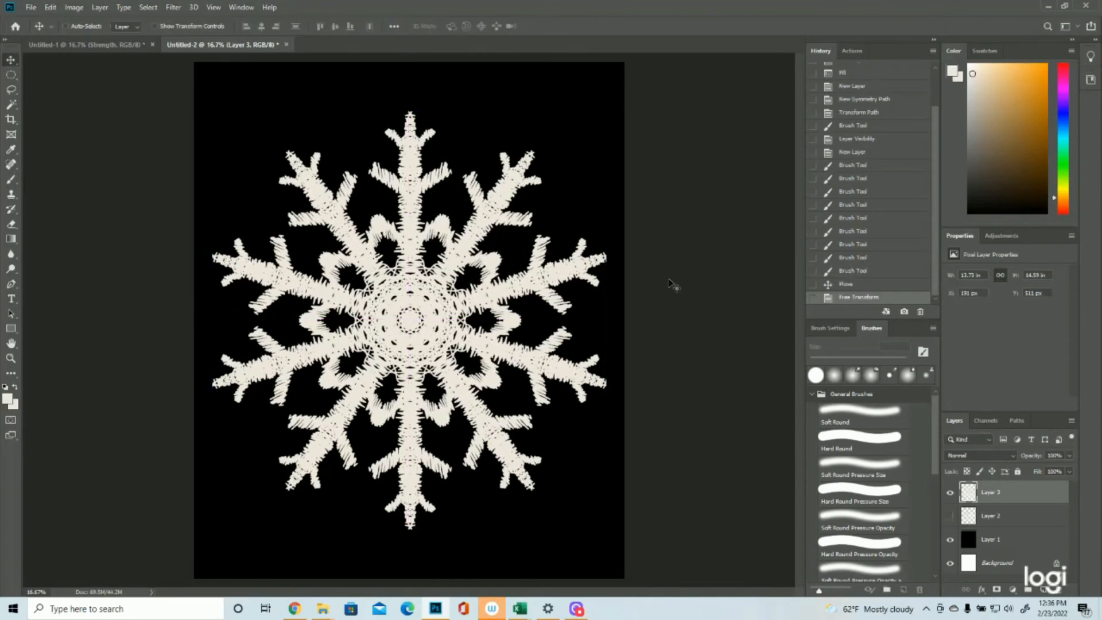
left_click(12, 360)
mouse_move(513, 352)
left_mouse_down()
mouse_move(465, 353)
mouse_move(512, 352)
mouse_move(512, 363)
left_mouse_up()
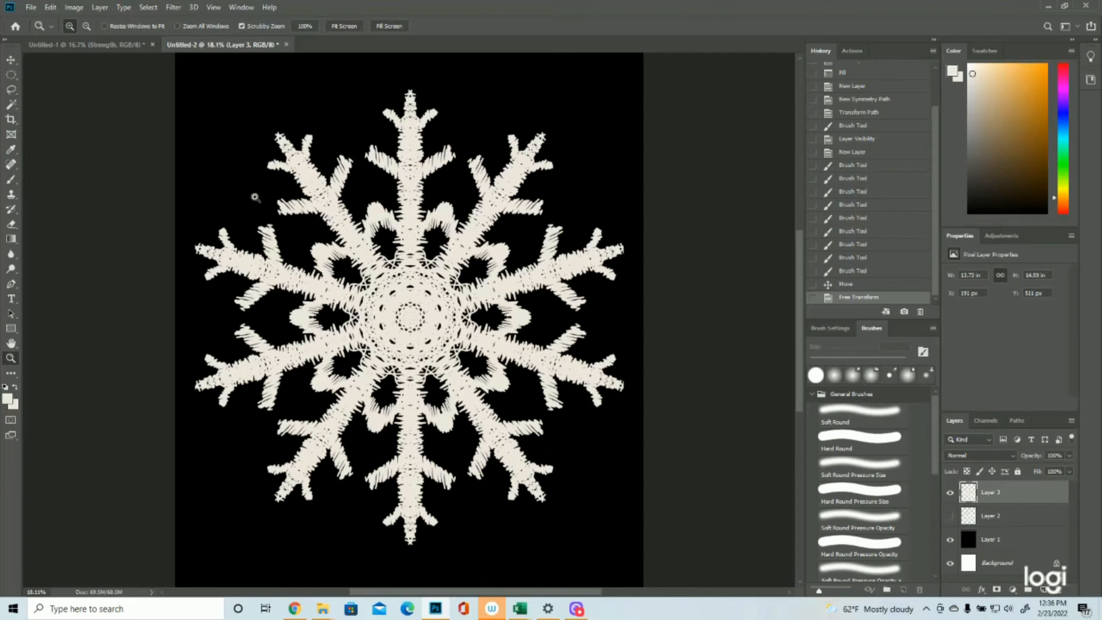
left_click(849, 284)
Step: Hide the Layer 3 snowflake and add a new blank layer for painting with the Brush tool
left_click(950, 493)
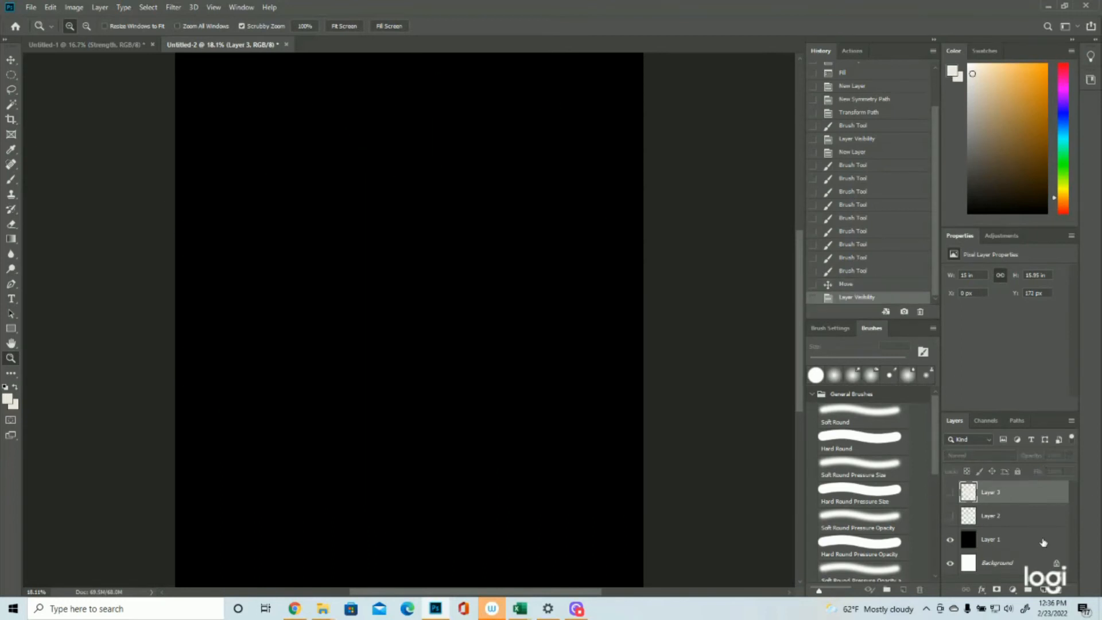
left_click(1044, 590)
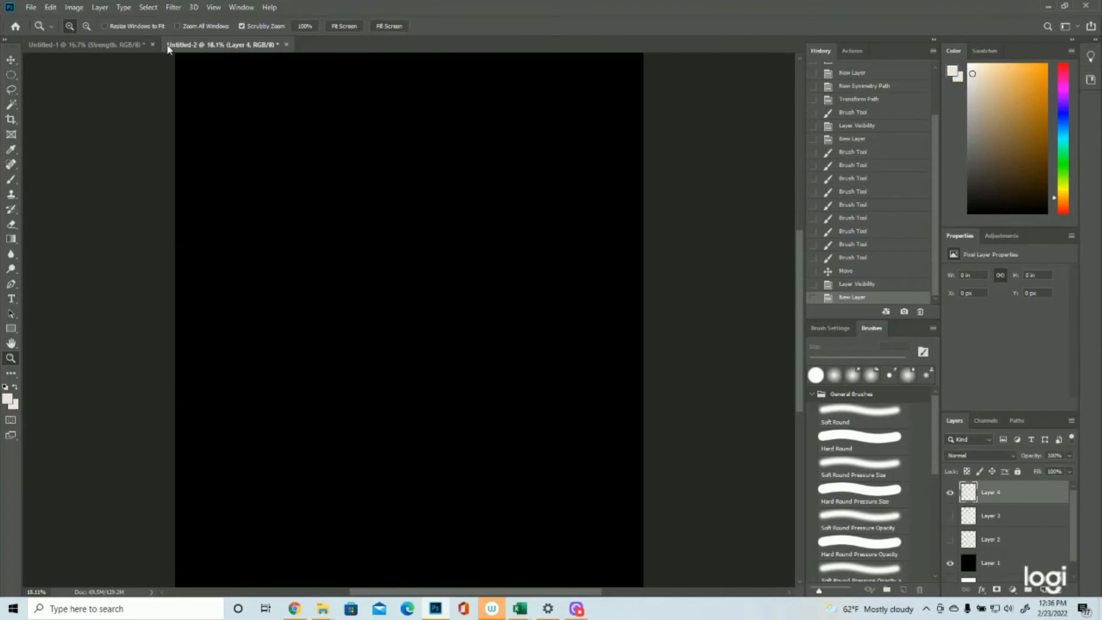
left_click(11, 179)
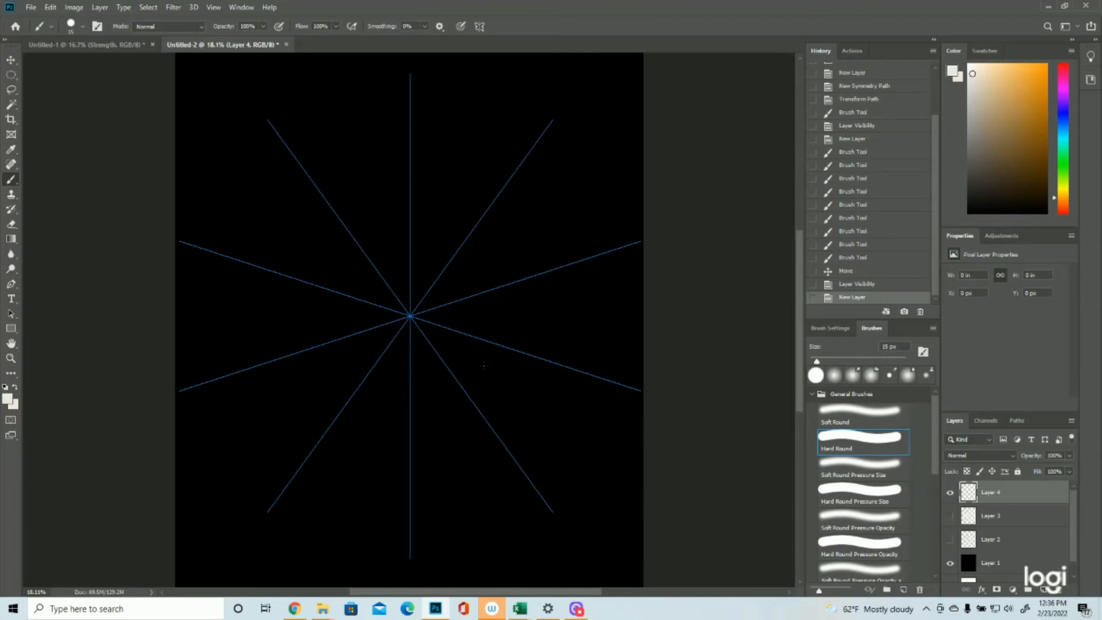
Step: Paint a filled central disc with long tapering zigzag arms along the symmetry axes, each ending in a small circle
mouse_move(410, 316)
left_mouse_down()
mouse_move(410, 303)
mouse_move(425, 335)
mouse_move(384, 305)
mouse_move(431, 296)
mouse_move(446, 349)
mouse_move(428, 286)
mouse_move(445, 339)
mouse_move(370, 301)
mouse_move(402, 287)
left_mouse_up()
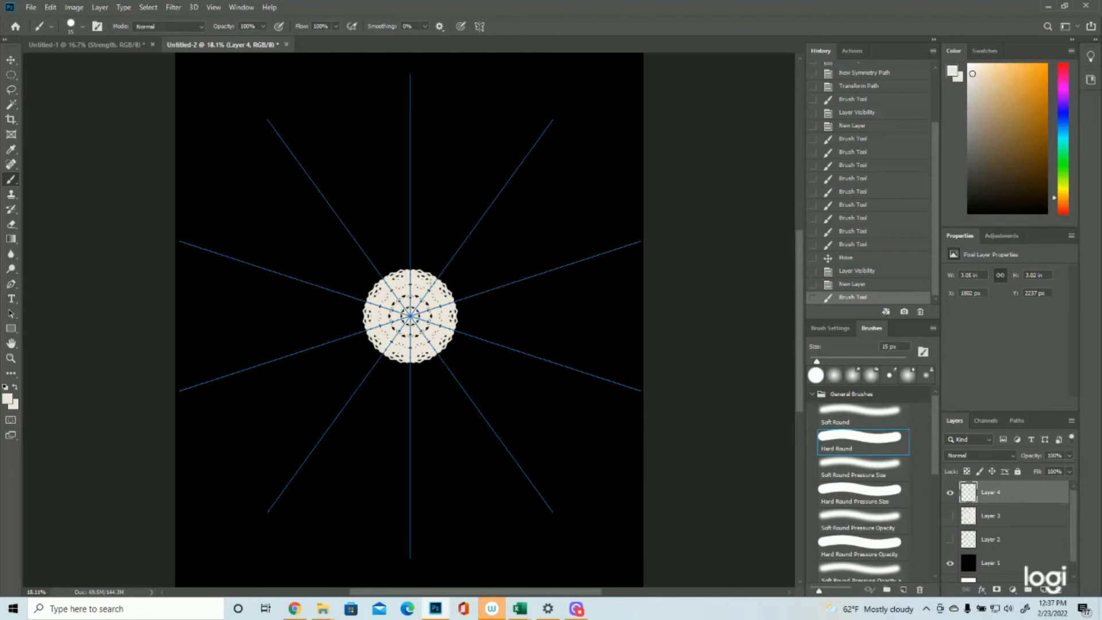
mouse_move(439, 280)
left_mouse_down()
mouse_move(480, 237)
mouse_move(473, 220)
mouse_move(491, 218)
mouse_move(489, 200)
mouse_move(503, 204)
mouse_move(500, 188)
mouse_move(540, 137)
mouse_move(555, 177)
left_mouse_up()
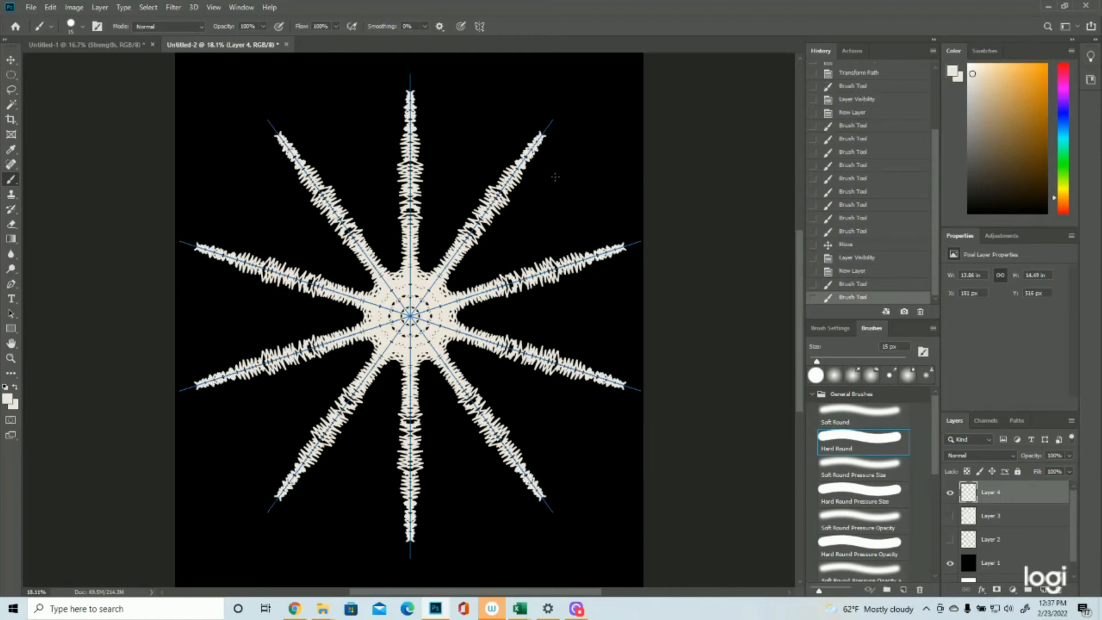
left_click(544, 132)
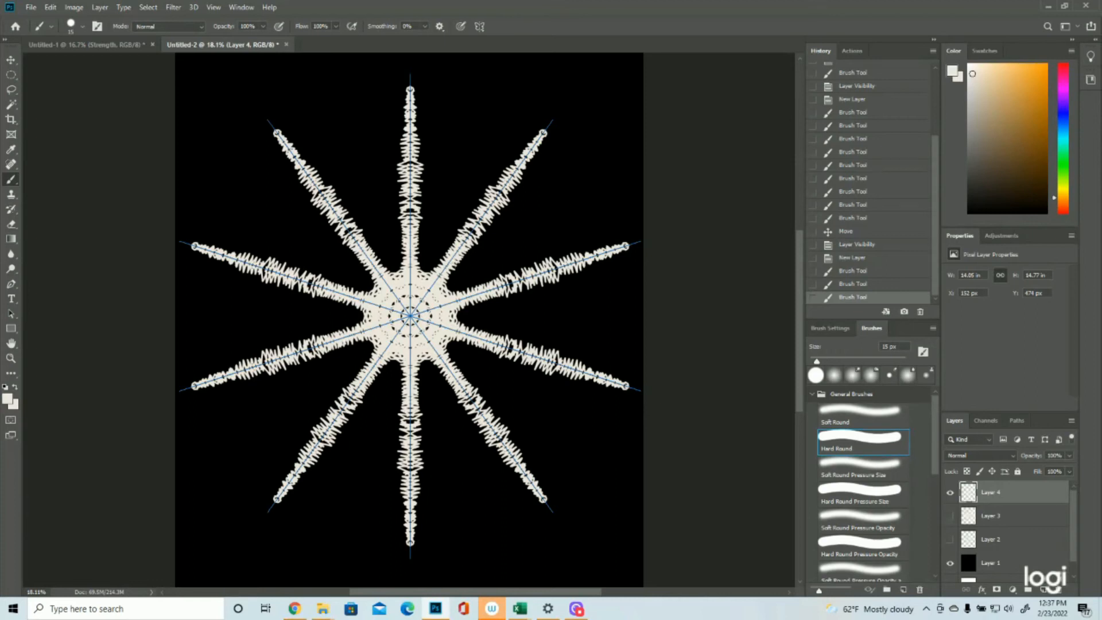
Step: Paint a ring of thick hatched loops around the central disc and curved side branches midway along the arms
left_click_drag(457, 267, 482, 266)
mouse_move(484, 205)
left_mouse_down()
mouse_move(488, 232)
mouse_move(503, 213)
mouse_move(529, 214)
mouse_move(557, 306)
mouse_move(516, 214)
left_mouse_up()
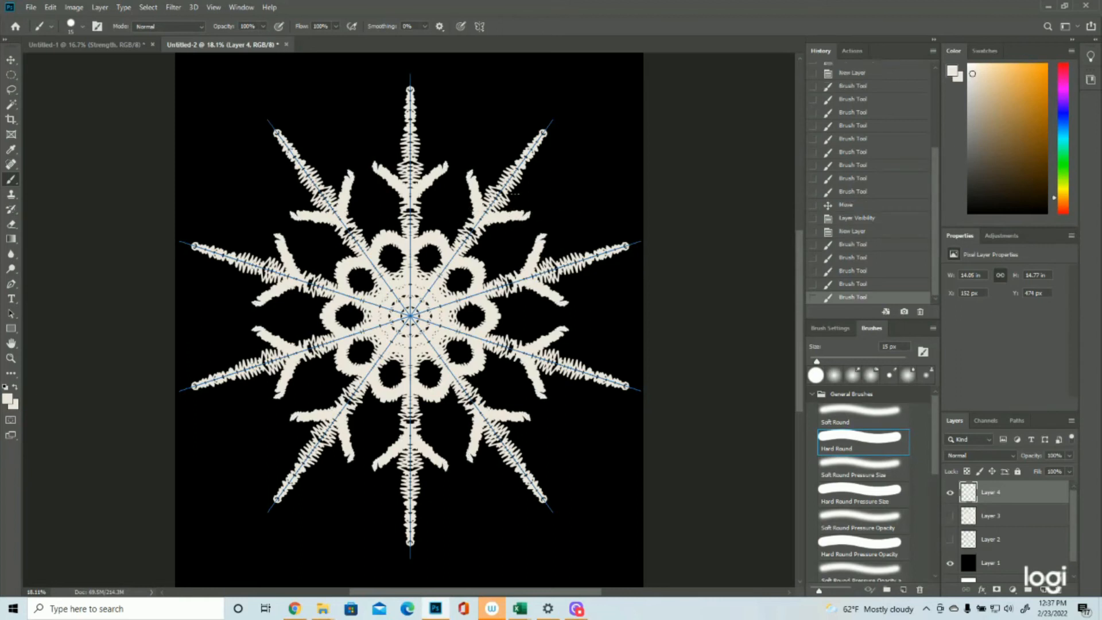
Step: Try adding long thin curved strokes to the arms just beyond the middle side branches
left_click_drag(498, 194, 555, 196)
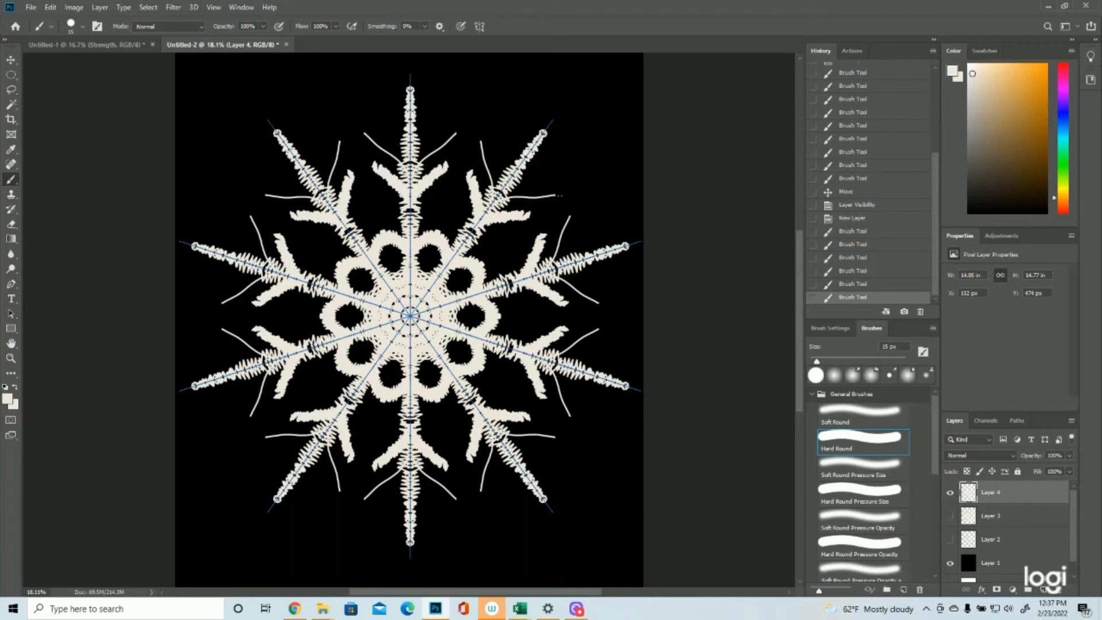
left_click(852, 285)
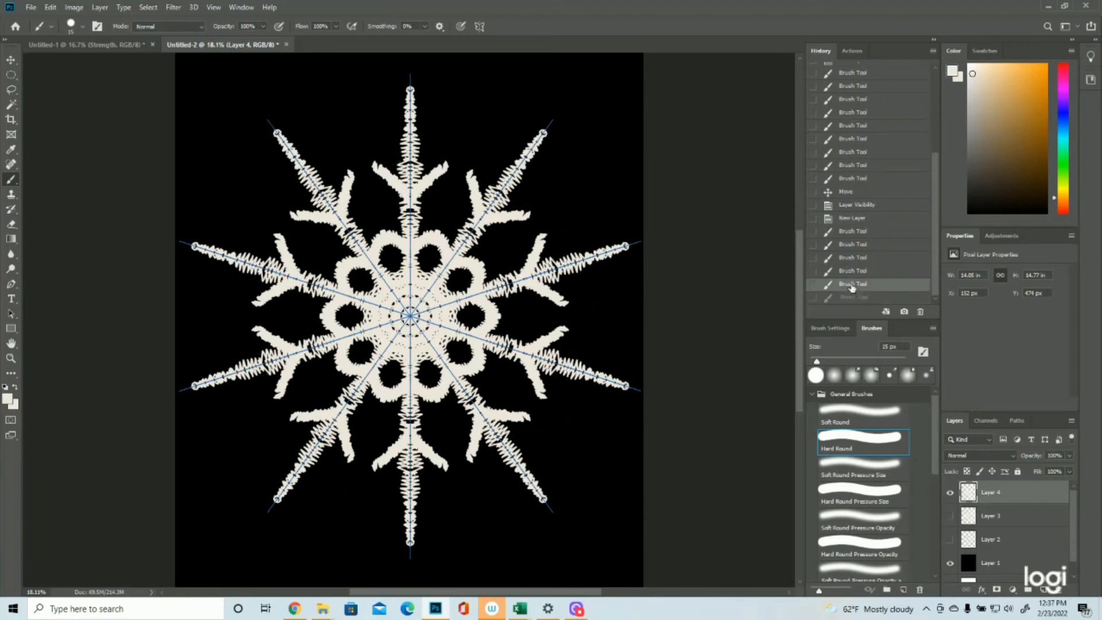
Step: Paint curved hatched side branches near the arm tips and extend the middle side branches outward
left_click_drag(519, 172, 554, 170)
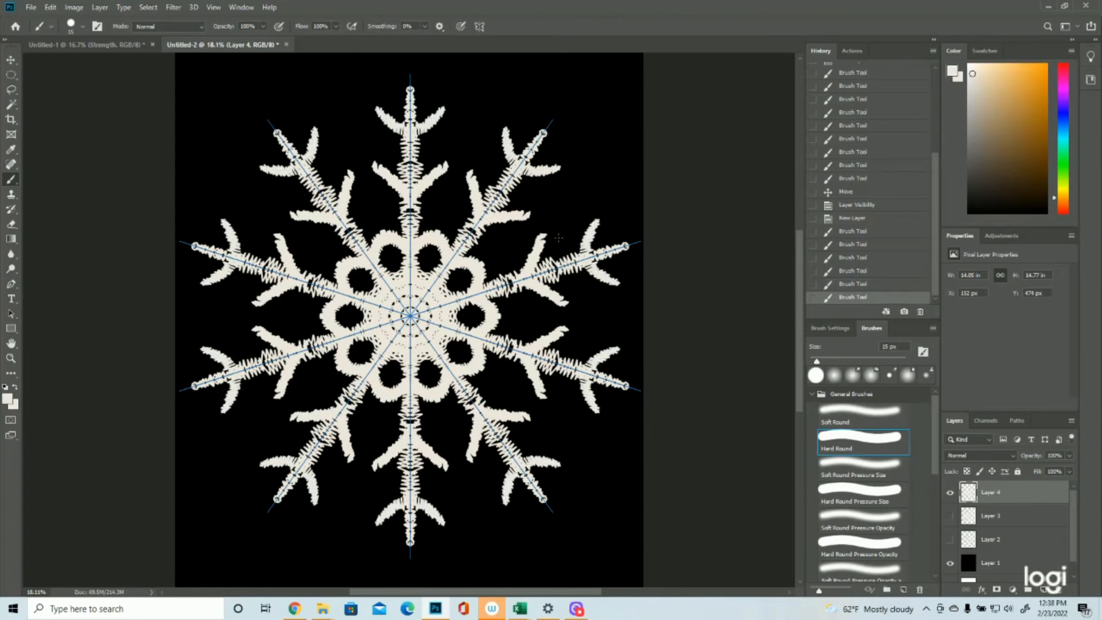
left_click_drag(528, 213, 540, 216)
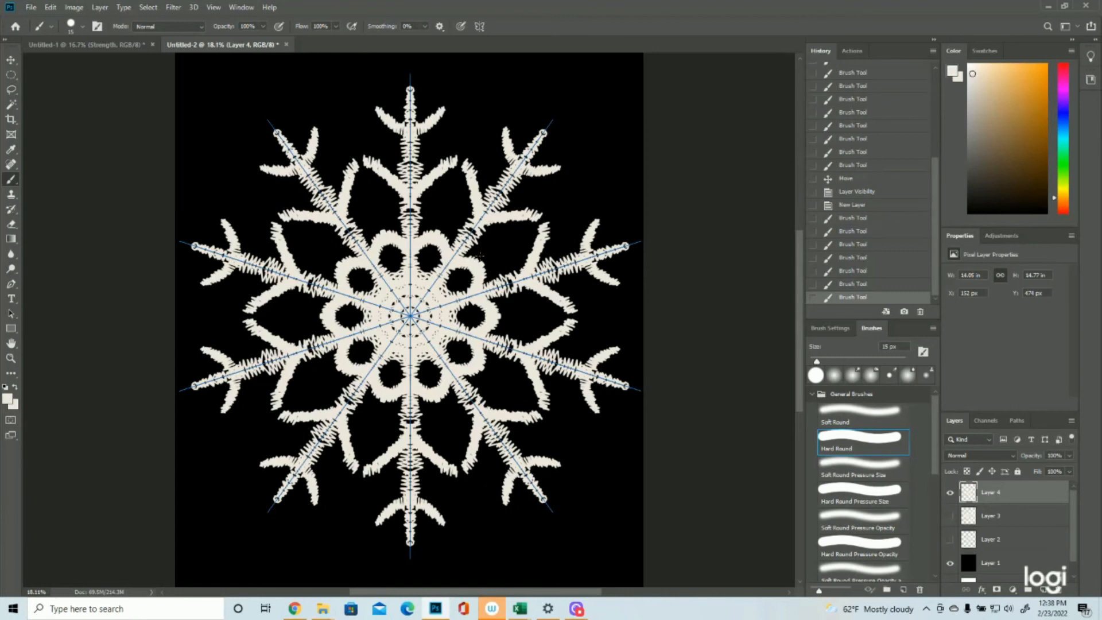
Step: Paint small spikes on the side branches and around the inner and outer edges of the central loops
mouse_move(497, 213)
left_mouse_down()
mouse_move(523, 203)
mouse_move(528, 241)
mouse_move(534, 163)
mouse_move(529, 177)
mouse_move(538, 183)
mouse_move(548, 159)
left_mouse_up()
mouse_move(468, 260)
left_mouse_down()
mouse_move(488, 251)
mouse_move(464, 281)
left_mouse_up()
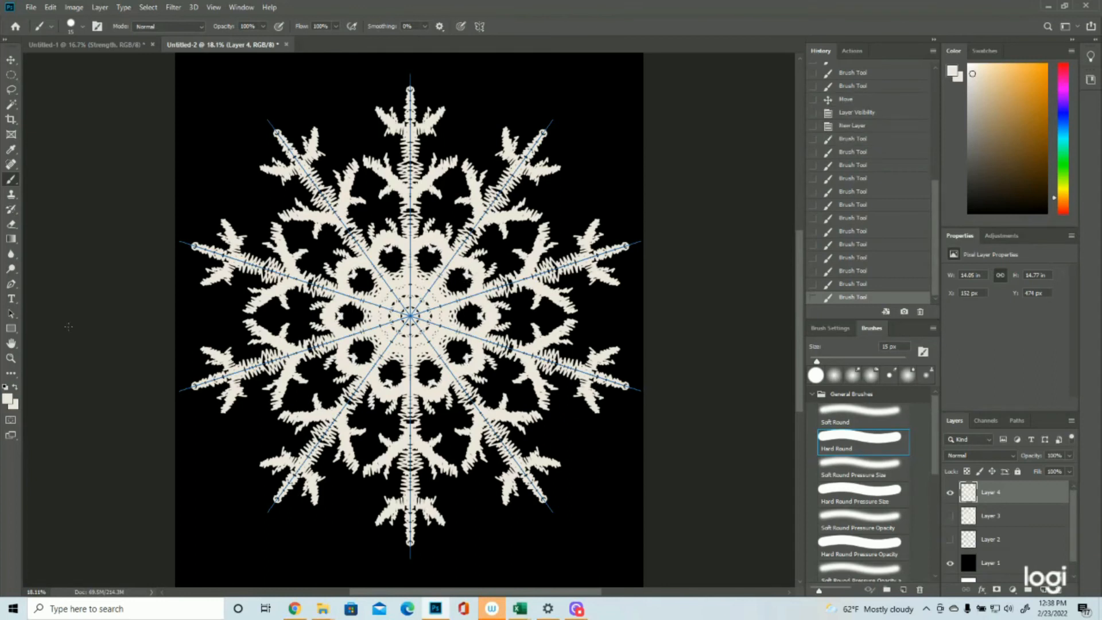
left_click(10, 357)
left_click_drag(543, 370, 520, 370)
left_click(480, 353)
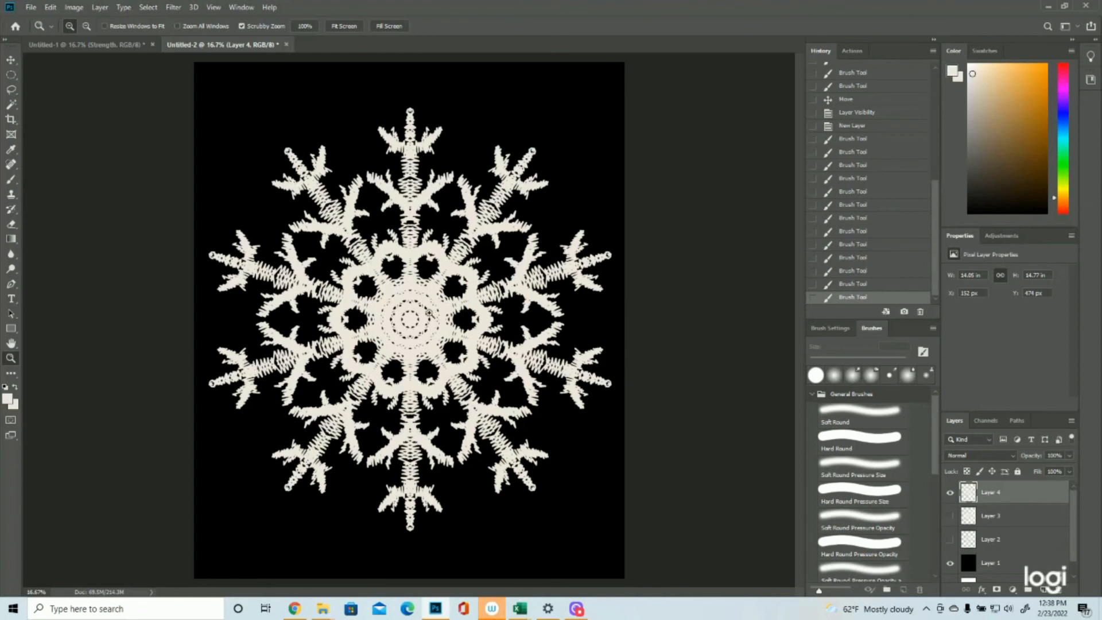
Step: Hide the Layer 4 snowflake and add another blank layer for painting with the Brush tool
left_click(949, 492)
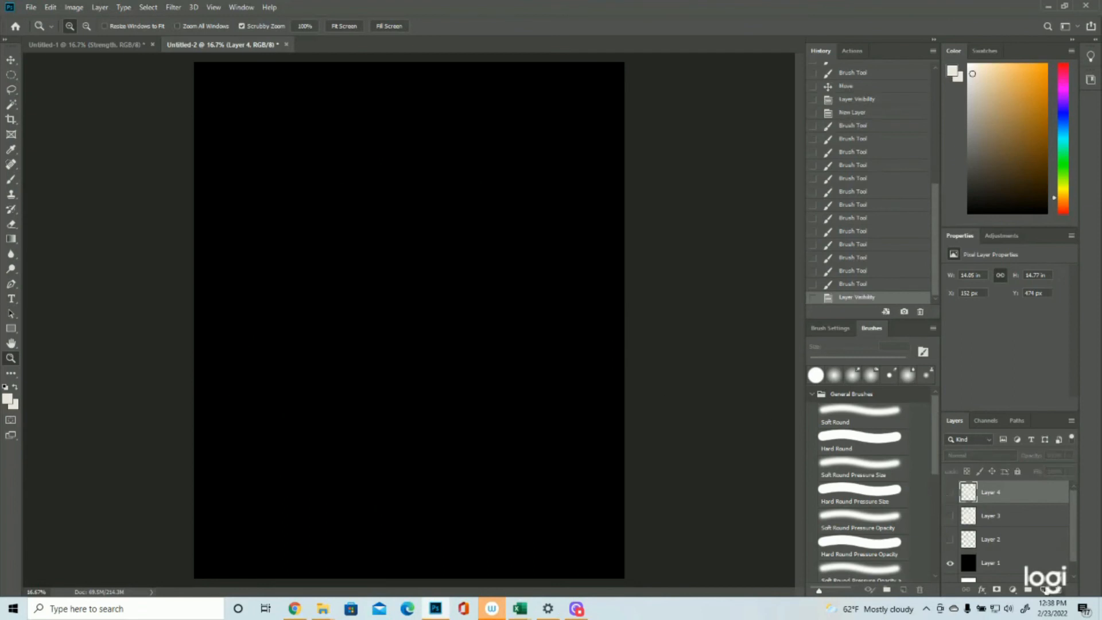
left_click(1043, 589)
left_click(11, 180)
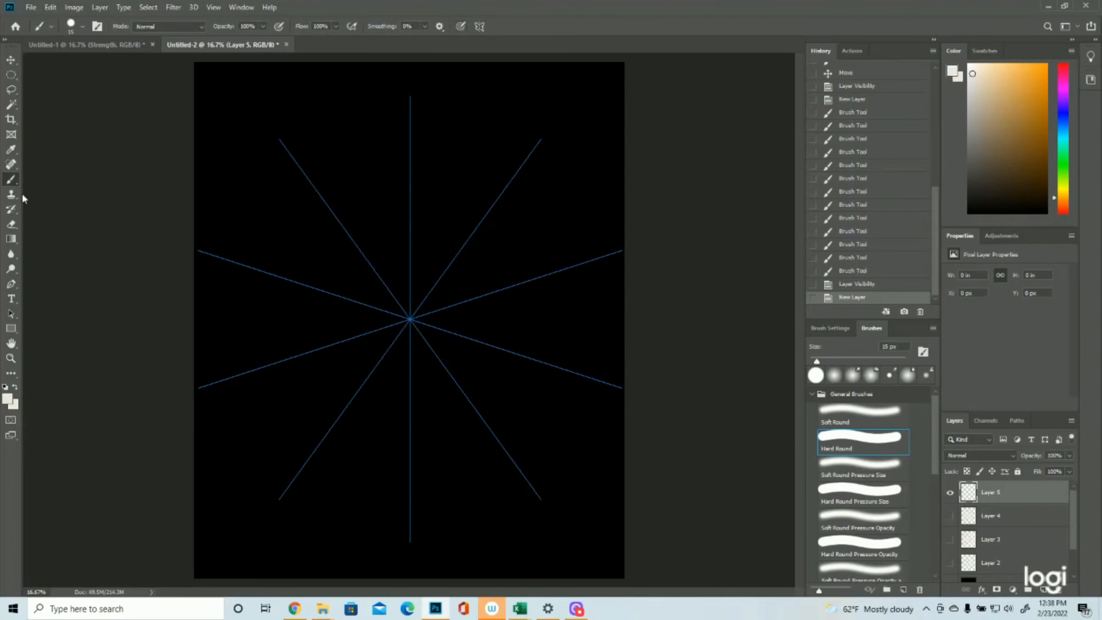
Step: Paint a large lace-like mandala of criss-crossing strokes around the symmetry centre, leaving a small round gap in the middle
mouse_move(389, 327)
left_mouse_down()
mouse_move(376, 353)
mouse_move(373, 324)
left_mouse_up()
mouse_move(443, 360)
left_mouse_down()
mouse_move(448, 335)
mouse_move(440, 360)
mouse_move(456, 346)
mouse_move(451, 369)
mouse_move(353, 367)
mouse_move(361, 251)
mouse_move(406, 232)
mouse_move(503, 272)
mouse_move(499, 370)
mouse_move(376, 217)
mouse_move(345, 247)
mouse_move(335, 207)
mouse_move(467, 241)
mouse_move(531, 279)
mouse_move(520, 421)
mouse_move(454, 445)
mouse_move(396, 436)
mouse_move(413, 453)
mouse_move(482, 413)
mouse_move(445, 183)
mouse_move(543, 190)
mouse_move(560, 422)
mouse_move(522, 450)
mouse_move(275, 456)
mouse_move(226, 401)
mouse_move(61, 442)
left_mouse_up()
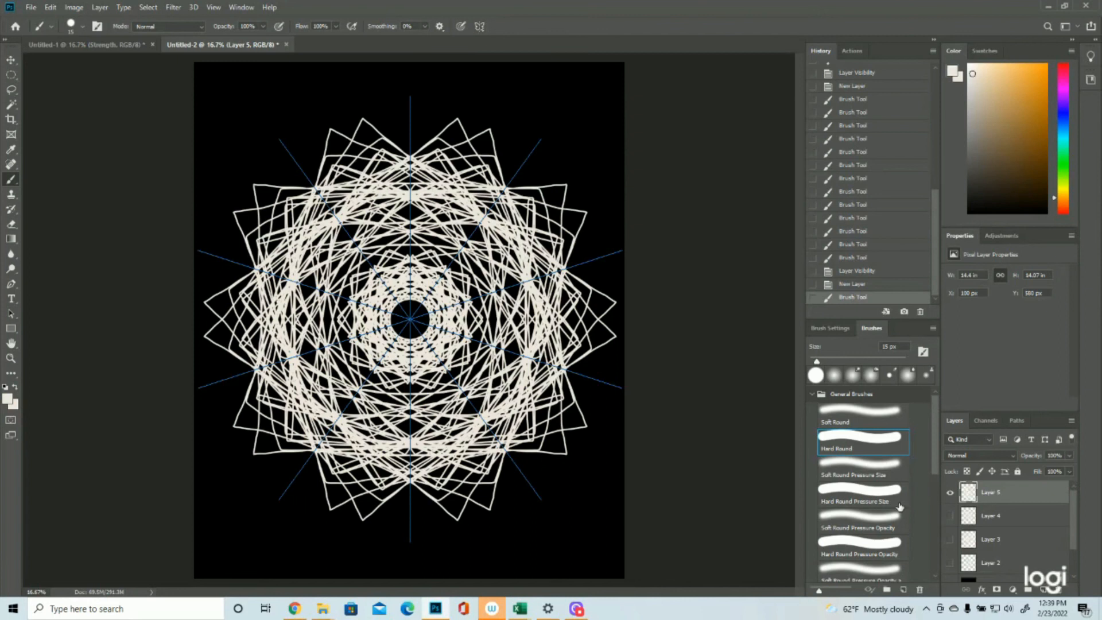
Step: Hide the criss-cross mandala on Layer 5 and show the Layer 4 snowflake
left_click(948, 493)
left_click(948, 516)
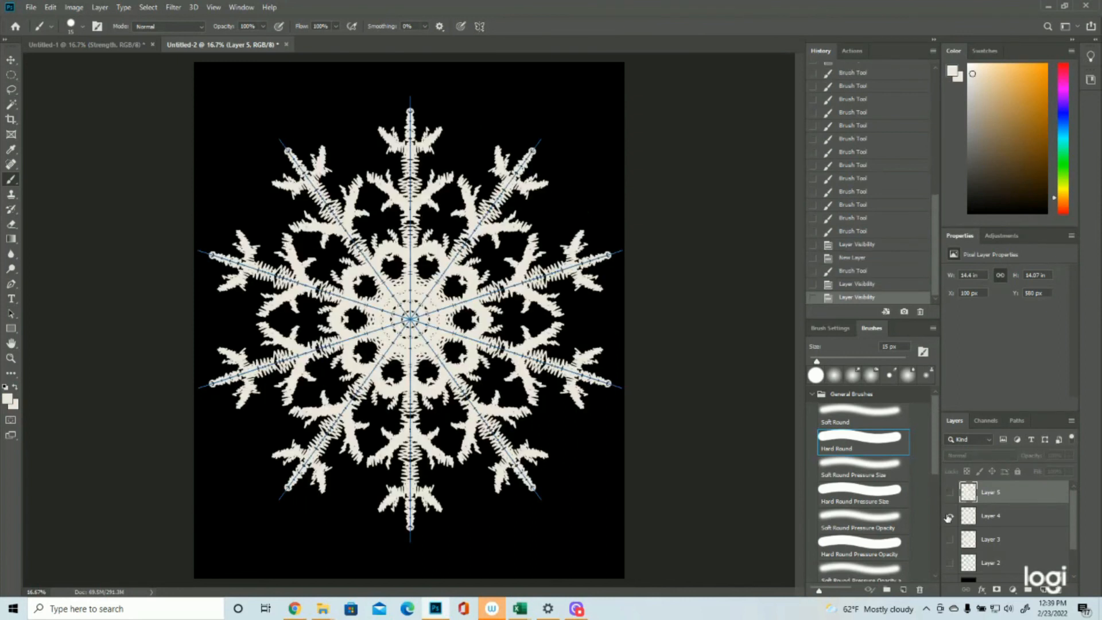
Step: Compare the Layer 3 and Layer 4 snowflakes together and individually, finishing with only Layer 4's snowflake shown
left_click(950, 540)
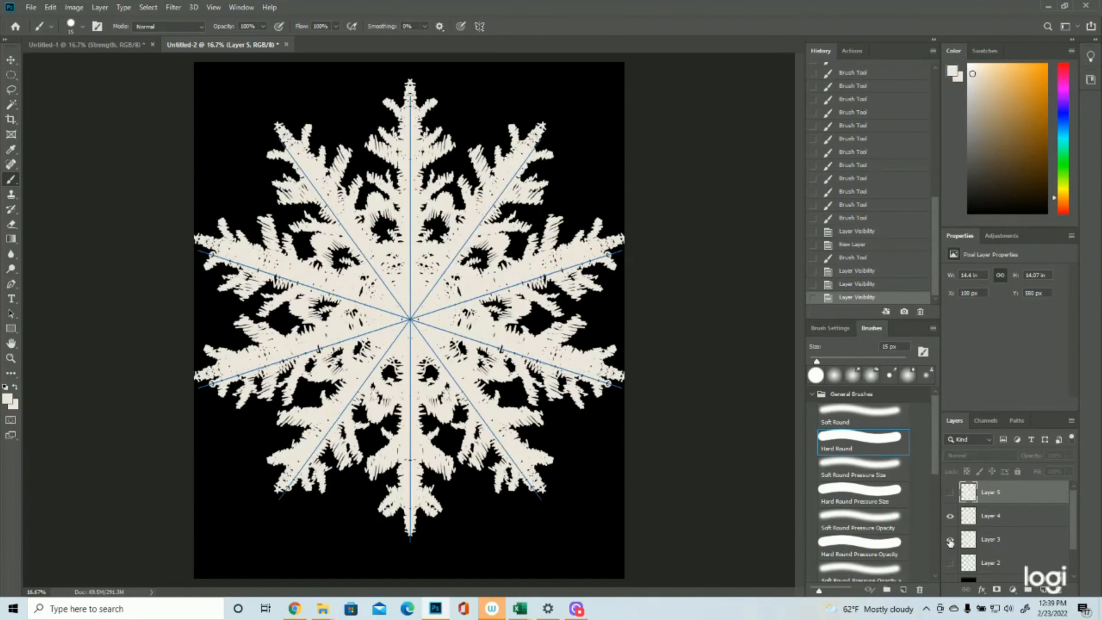
left_click(950, 540)
left_click(950, 516)
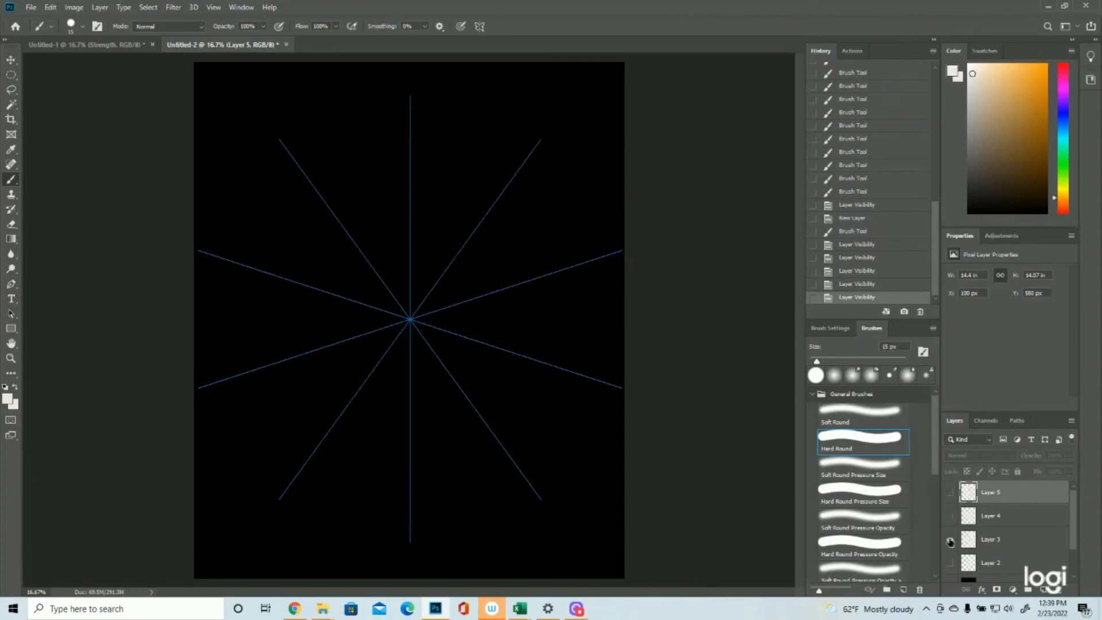
left_click(950, 540)
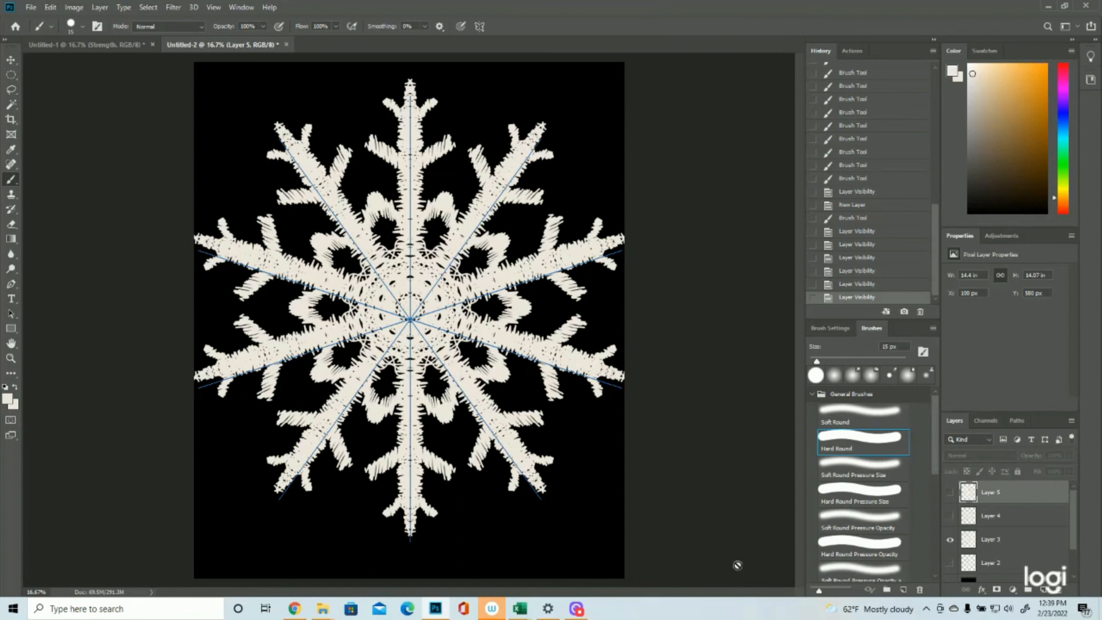
left_click(950, 539)
left_click(949, 516)
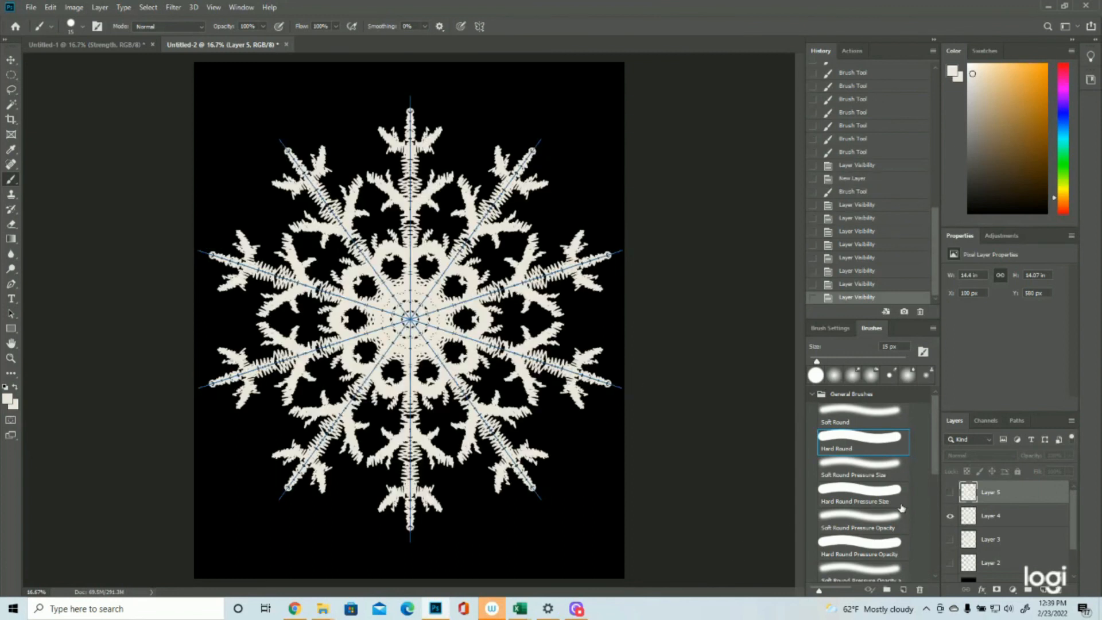